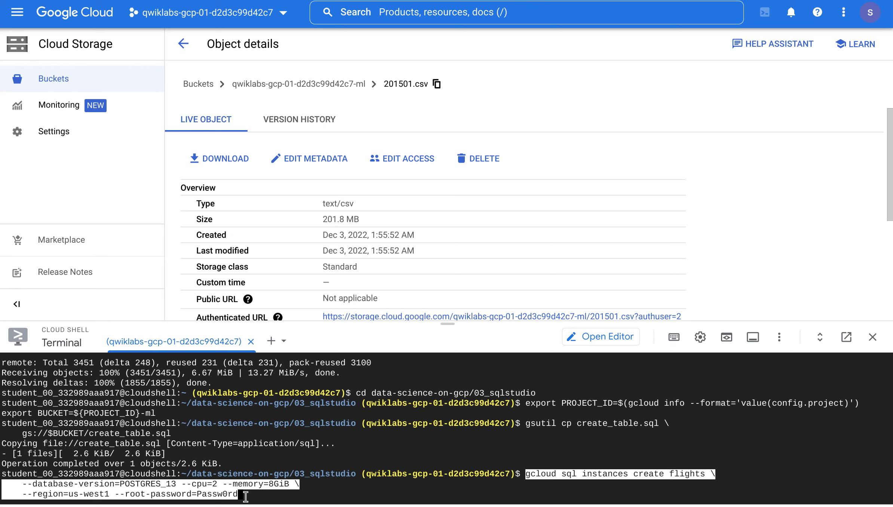
Step: Run the prepared gcloud command creating the flights Cloud SQL instance with POSTGRES_13, 2 CPUs, 8GiB memory and region us-west1
{"action": "key", "text": "Return"}
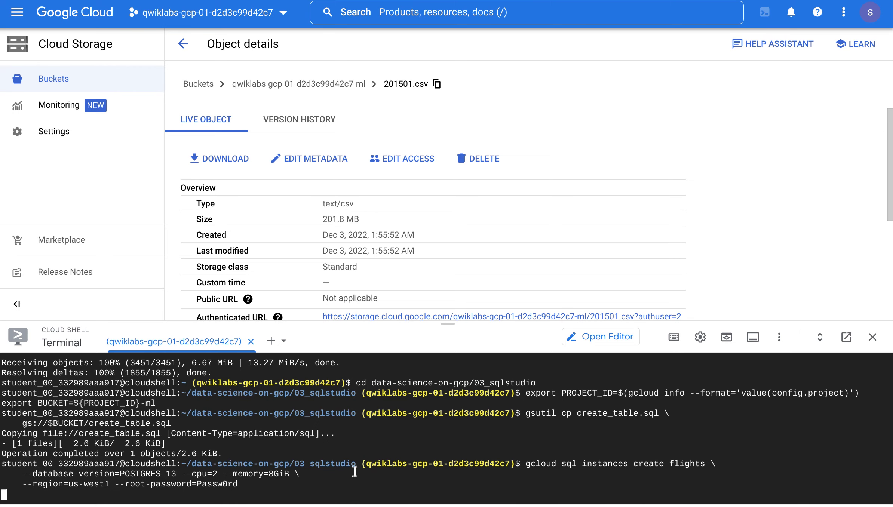
{"action": "key", "text": "alt+Tab"}
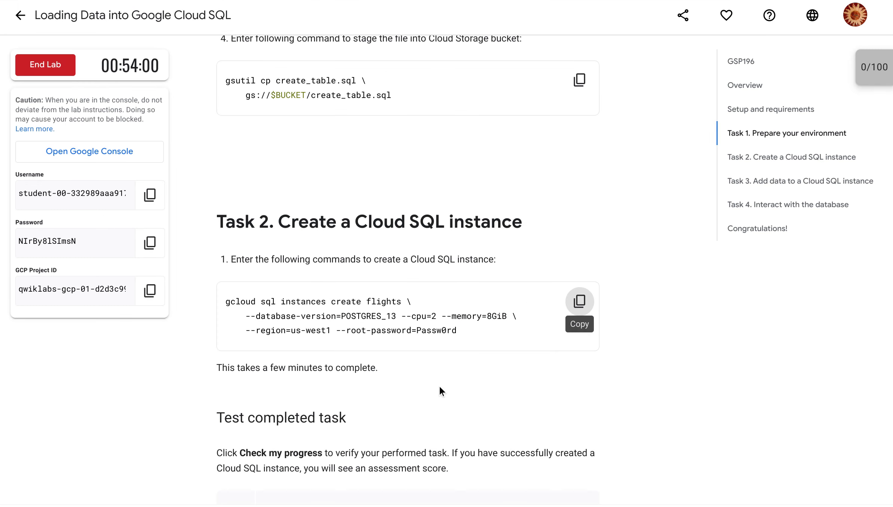
{"action": "scroll", "coordinate": [439, 385], "scroll_direction": "down", "scroll_amount": 5}
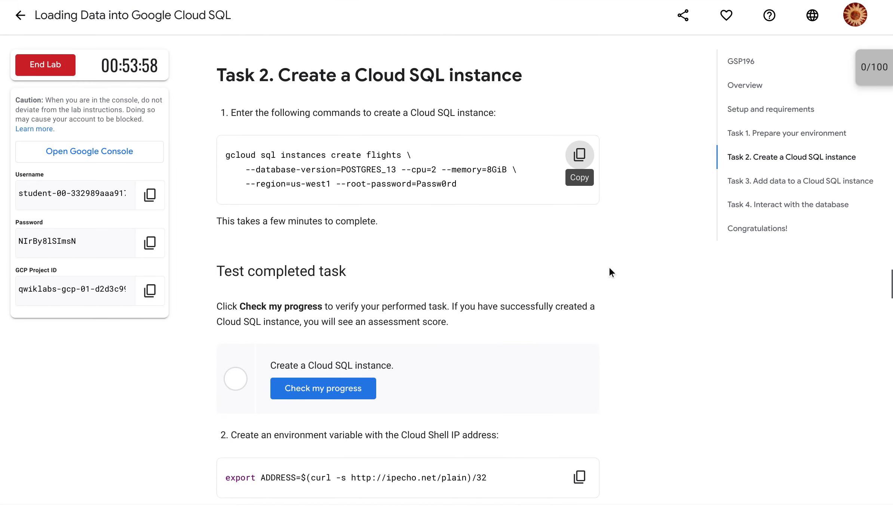
{"action": "key", "text": "alt+Tab"}
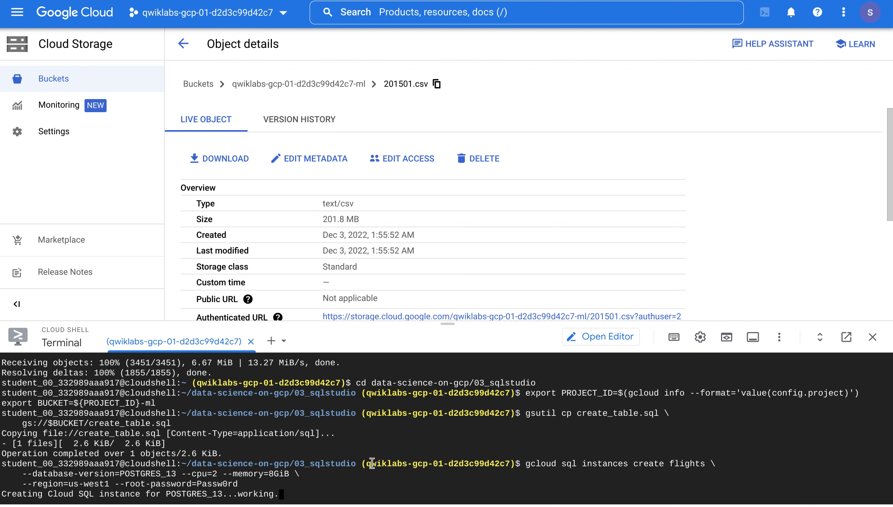
Step: Read the lab's Task 2 instructions on setting the ADDRESS variable and allowlisting Cloud Shell, and check the instance creation in the terminal
{"action": "key", "text": "alt+Tab"}
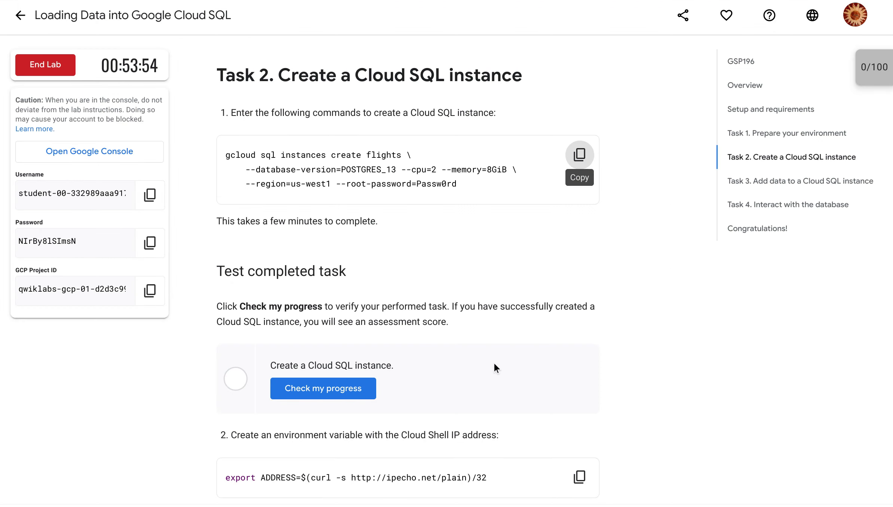
{"action": "scroll", "coordinate": [626, 373], "scroll_direction": "down", "scroll_amount": 2}
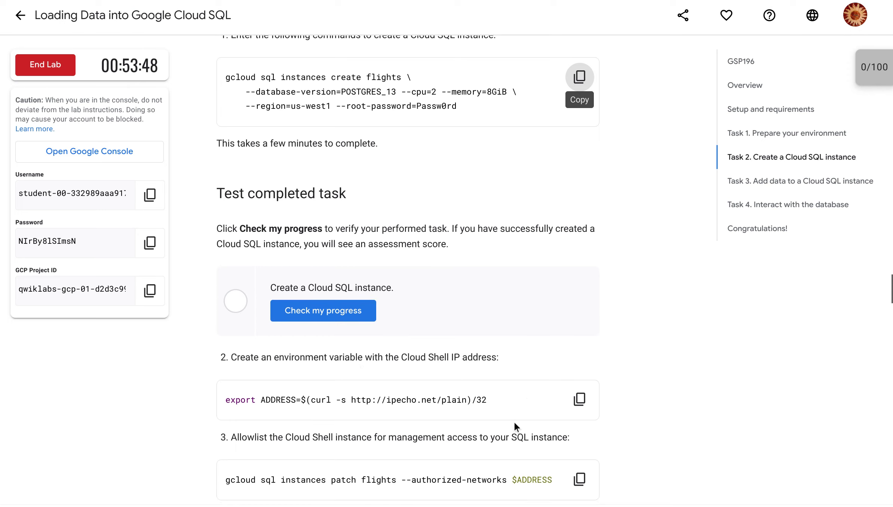
{"action": "scroll", "coordinate": [513, 421], "scroll_direction": "down", "scroll_amount": 1}
{"action": "scroll", "coordinate": [514, 421], "scroll_direction": "up", "scroll_amount": 1}
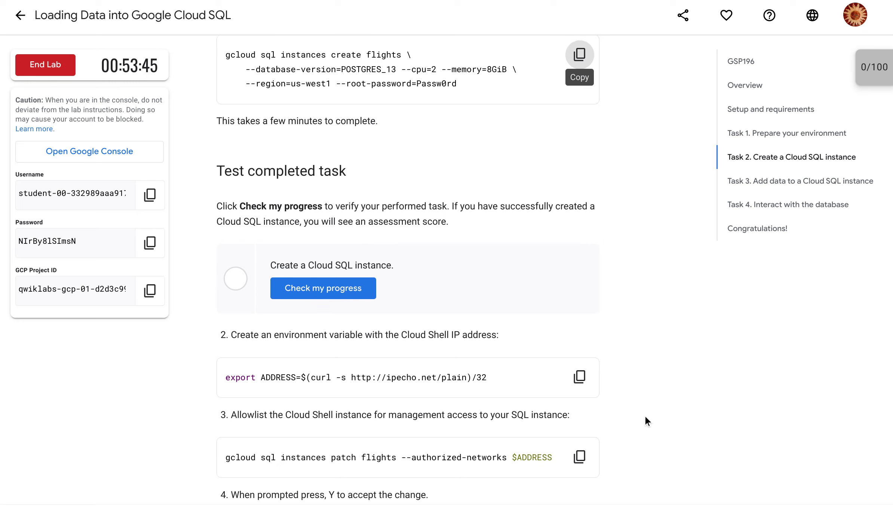
{"action": "scroll", "coordinate": [645, 418], "scroll_direction": "down", "scroll_amount": 1}
{"action": "scroll", "coordinate": [645, 417], "scroll_direction": "down", "scroll_amount": 2}
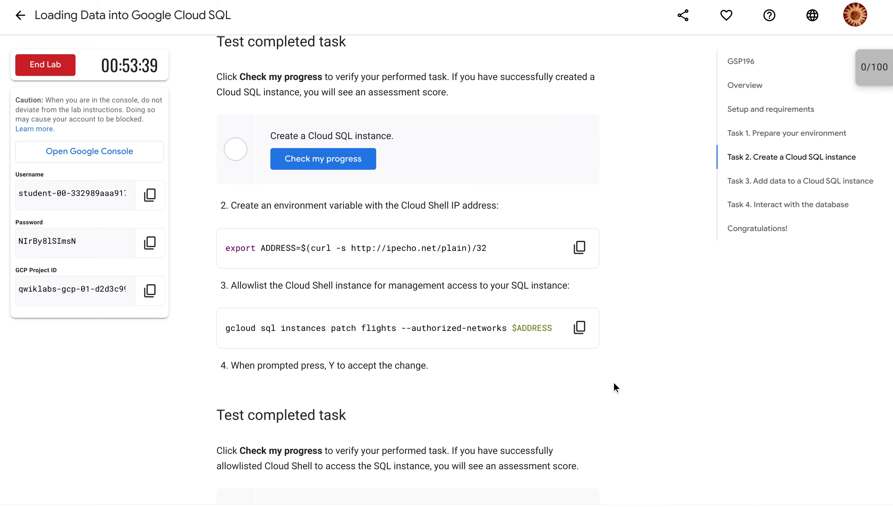
{"action": "key", "text": "alt+Tab"}
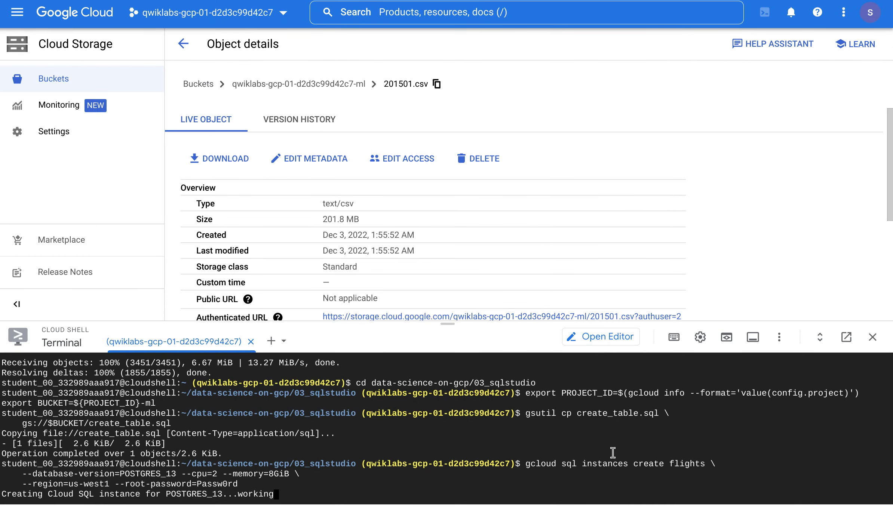
{"action": "key", "text": "alt+Tab"}
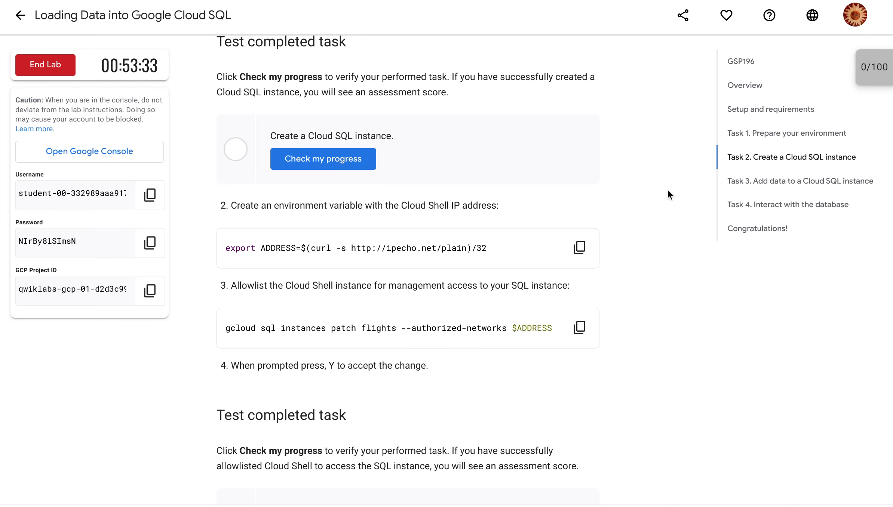
Step: Check the lab progress for the "Create a Cloud SQL instance" task
{"action": "scroll", "coordinate": [668, 192], "scroll_direction": "up", "scroll_amount": 5}
{"action": "scroll", "coordinate": [668, 188], "scroll_direction": "up", "scroll_amount": 2}
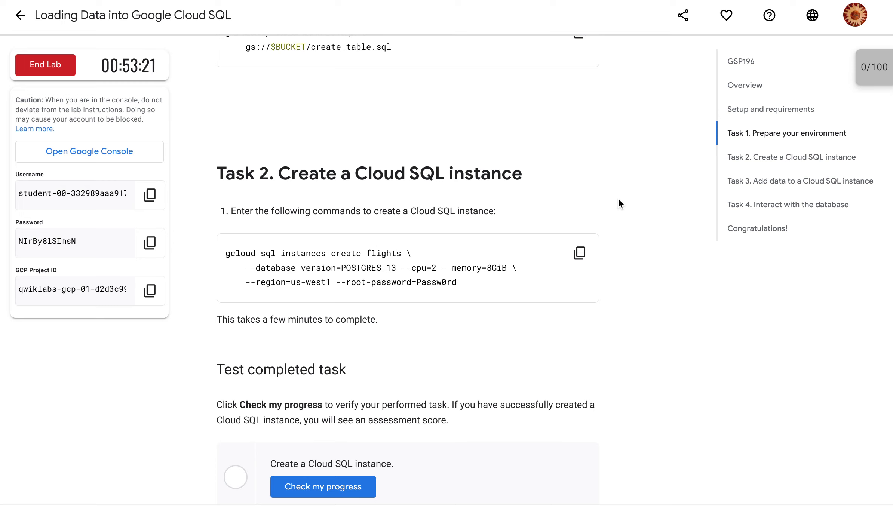
{"action": "scroll", "coordinate": [620, 204], "scroll_direction": "down", "scroll_amount": 5}
{"action": "left_click", "coordinate": [370, 301]}
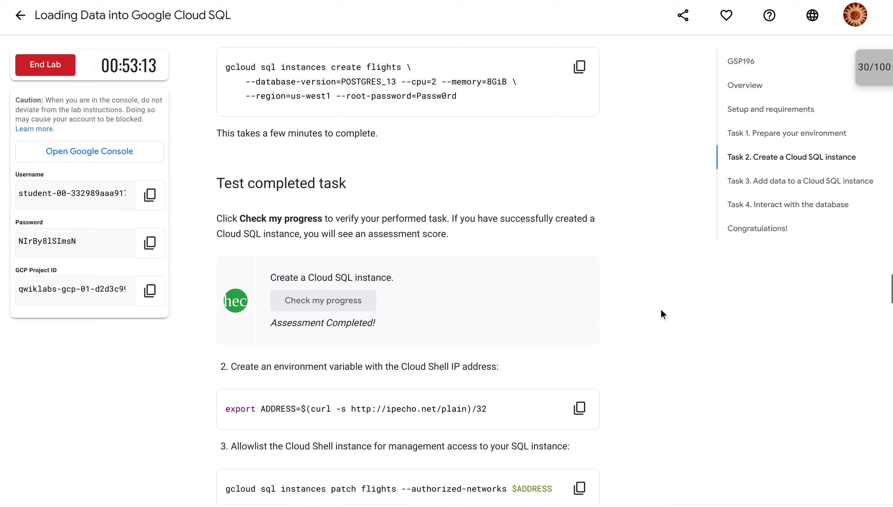
Step: Copy the lab's ADDRESS environment variable command and switch back to the Google Cloud console
{"action": "scroll", "coordinate": [658, 312], "scroll_direction": "down", "scroll_amount": 3}
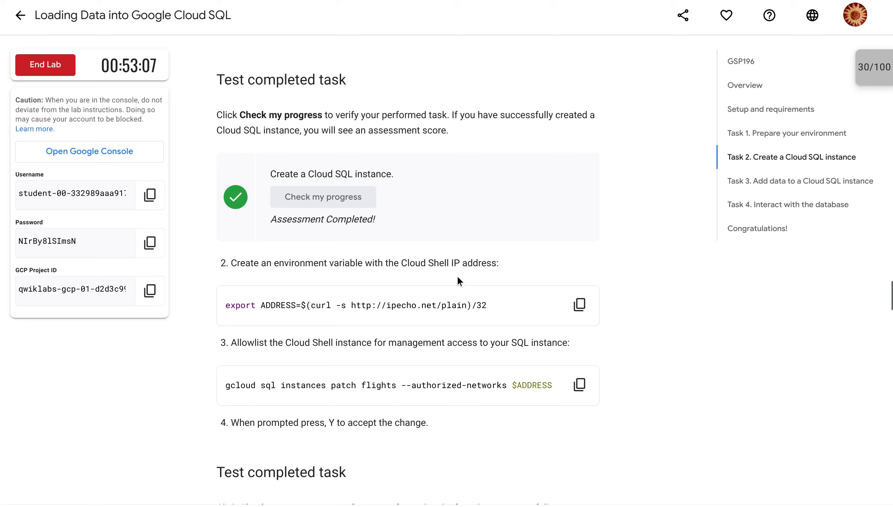
{"action": "left_click", "coordinate": [575, 306]}
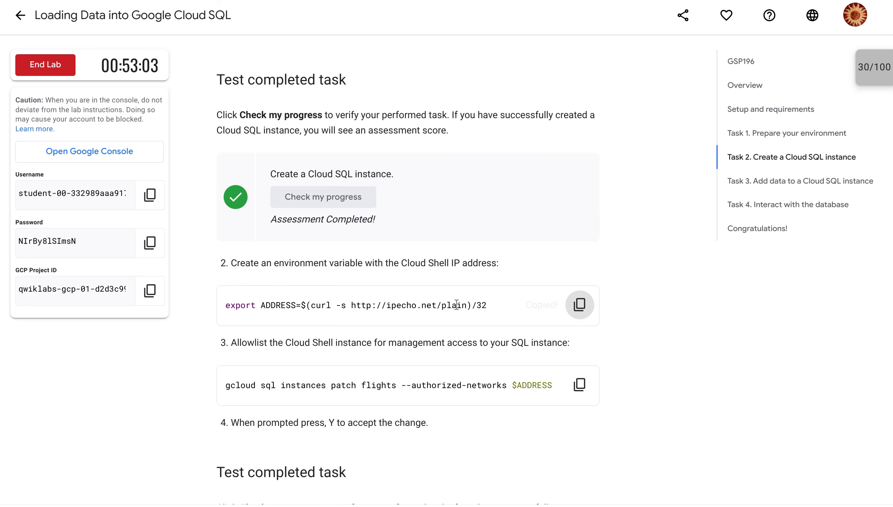
{"action": "key", "text": "alt+Tab"}
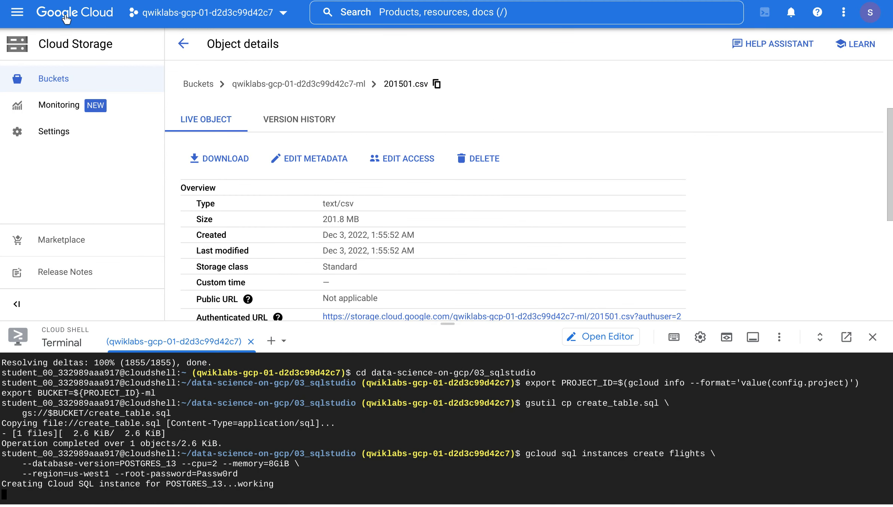
Step: Open the flights instance in Cloud SQL and examine its connection details, configuration, operations and maintenance information
{"action": "left_click", "coordinate": [17, 18]}
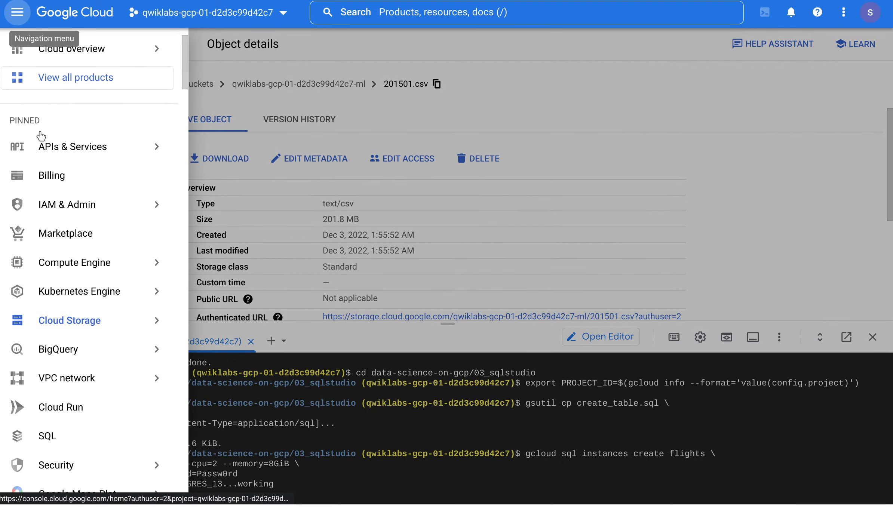
{"action": "mouse_move", "coordinate": [60, 202]}
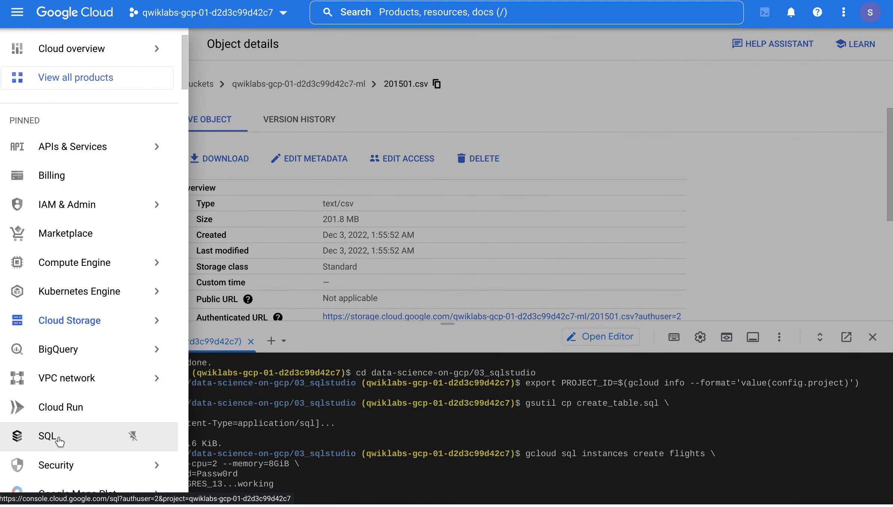
{"action": "left_click", "coordinate": [56, 436]}
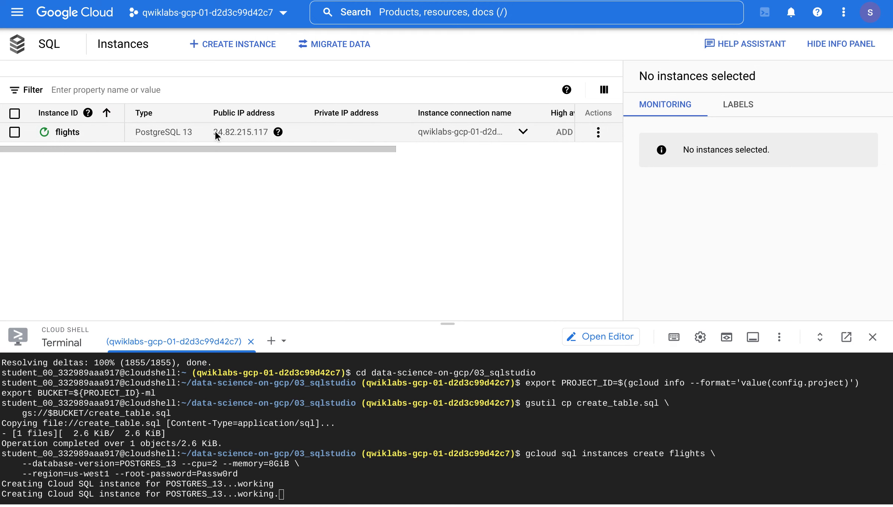
{"action": "mouse_move", "coordinate": [278, 132]}
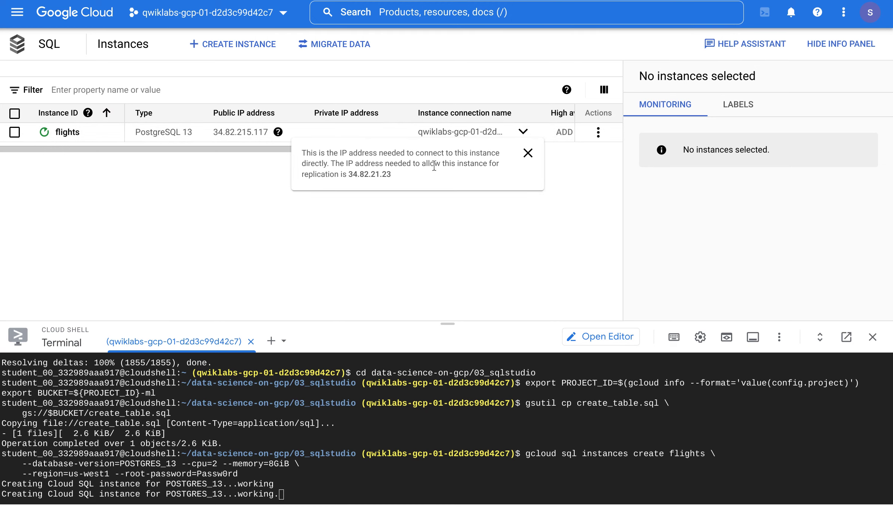
{"action": "left_click", "coordinate": [73, 133]}
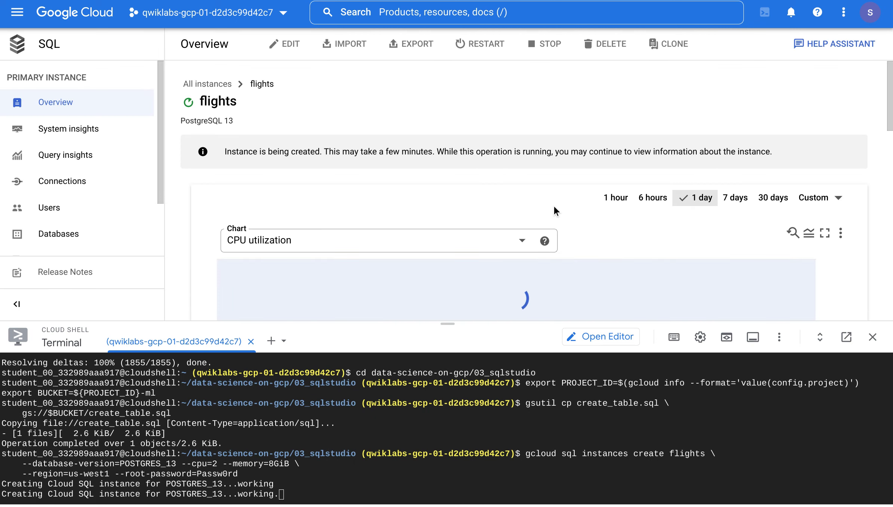
{"action": "scroll", "coordinate": [546, 193], "scroll_direction": "down", "scroll_amount": 15}
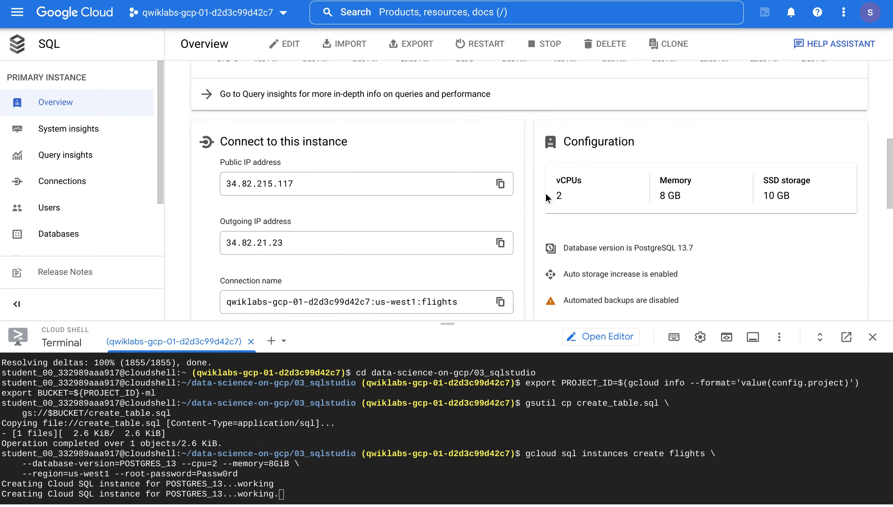
{"action": "scroll", "coordinate": [545, 197], "scroll_direction": "down", "scroll_amount": 2}
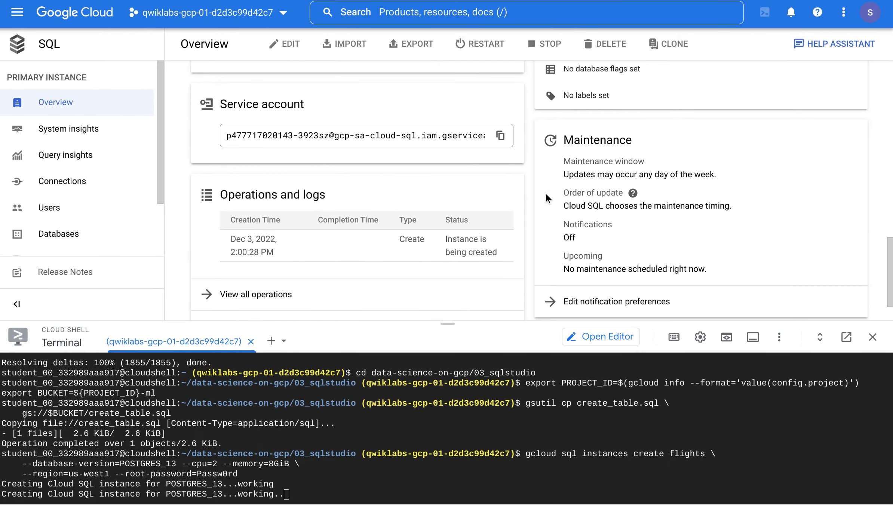
{"action": "scroll", "coordinate": [548, 198], "scroll_direction": "down", "scroll_amount": 1}
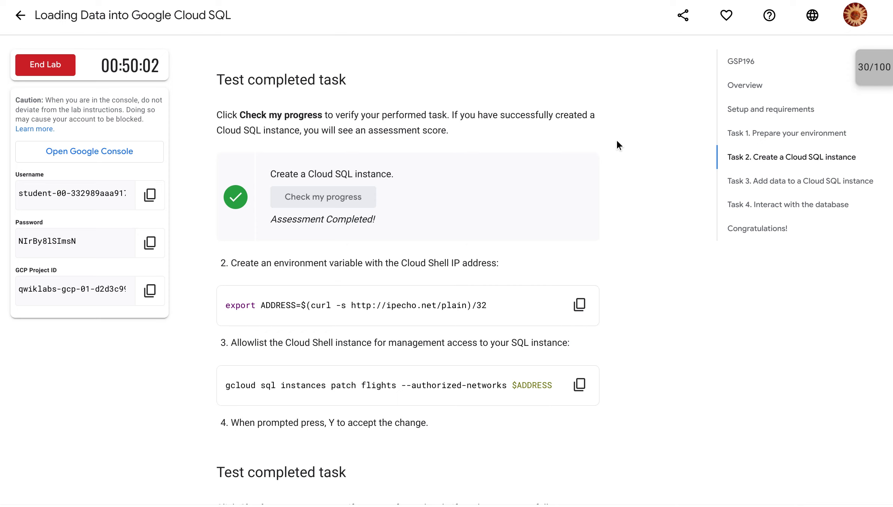
{"action": "scroll", "coordinate": [618, 141], "scroll_direction": "down", "scroll_amount": 4}
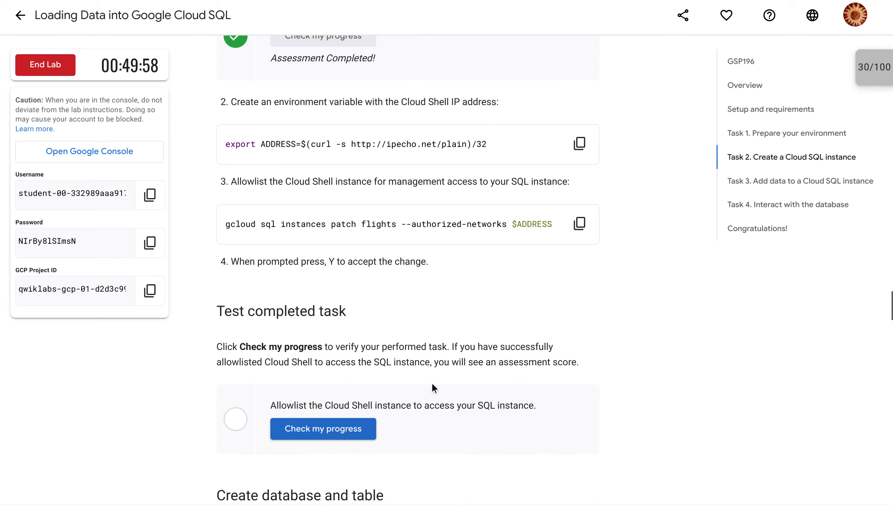
{"action": "scroll", "coordinate": [620, 381], "scroll_direction": "up", "scroll_amount": 5}
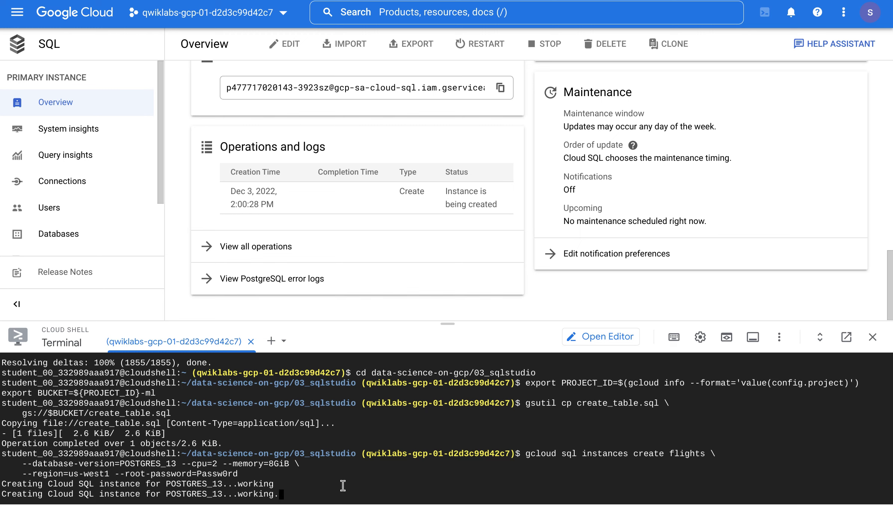
{"action": "key", "text": "Return"}
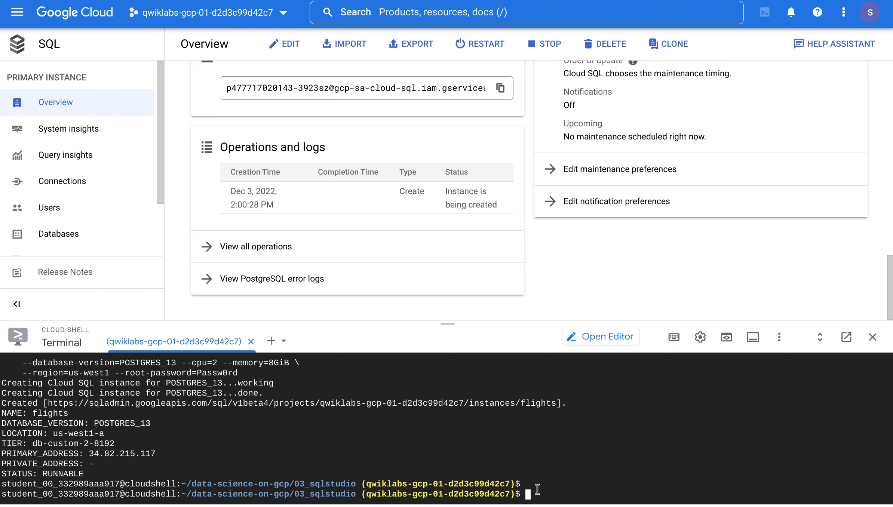
{"action": "type", "text": "export ADDRESS=$(curl -s http://ipecho.net/plain)/32"}
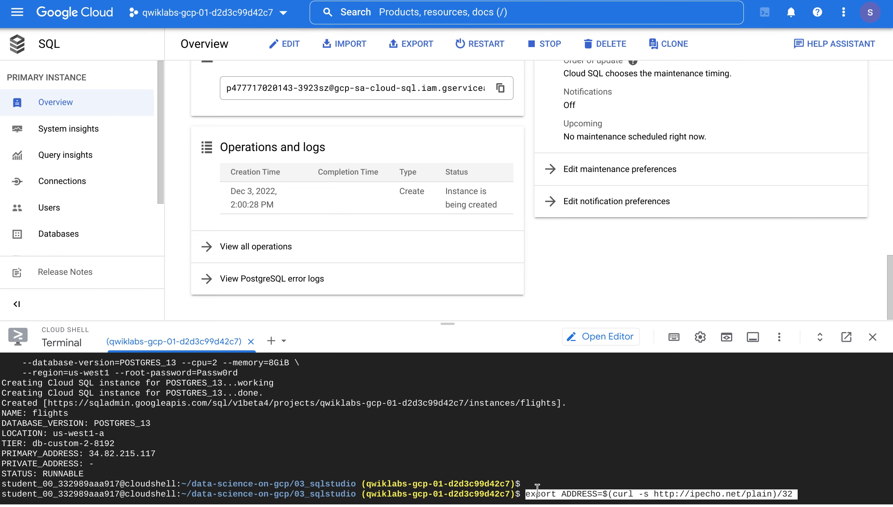
{"action": "key", "text": "Return"}
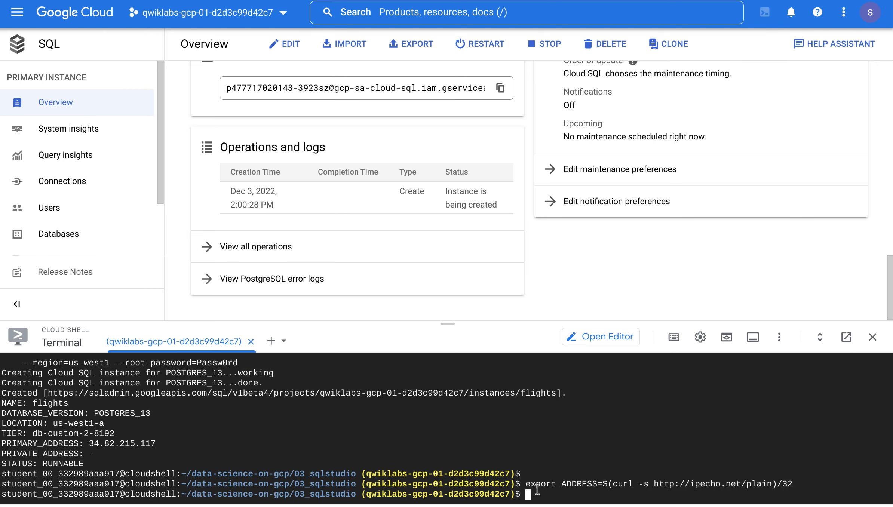
Step: Copy the lab's command for allowlisting Cloud Shell on the flights instance and return to the Google Cloud console
{"action": "key", "text": "alt+Tab"}
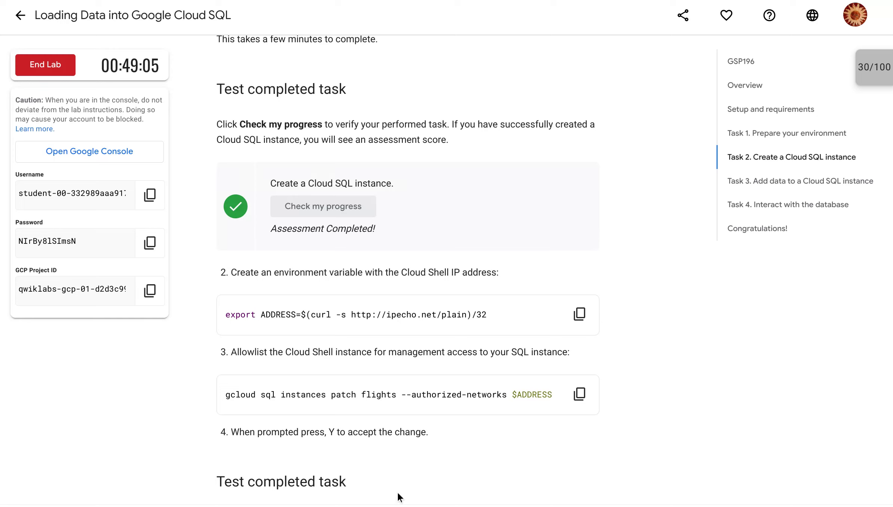
{"action": "left_click", "coordinate": [572, 393]}
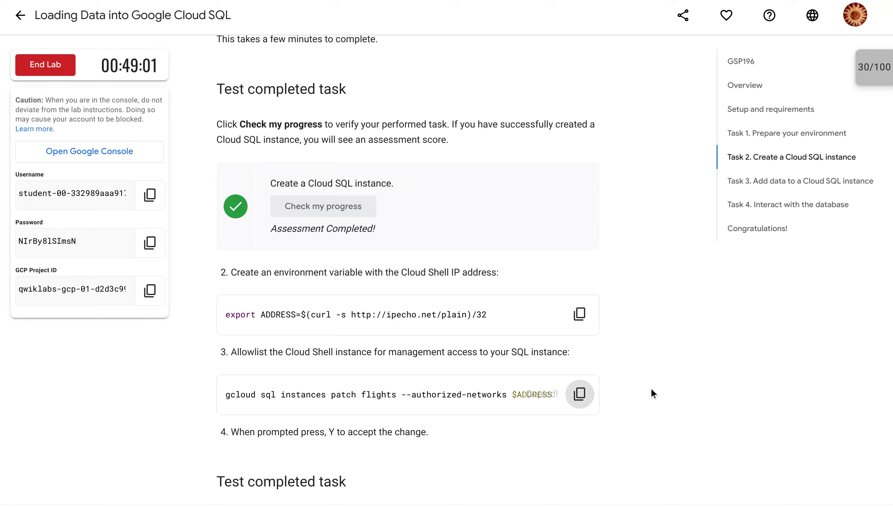
{"action": "key", "text": "alt+Tab"}
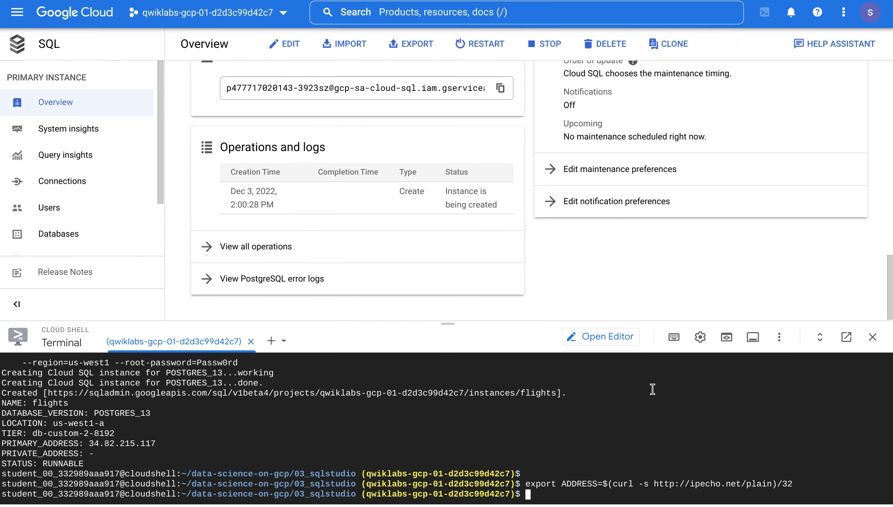
Step: Run gcloud sql instances patch flights --authorized-networks $ADDRESS in Cloud Shell and accept the authorized networks change with Y
{"action": "key", "text": "ctrl+t"}
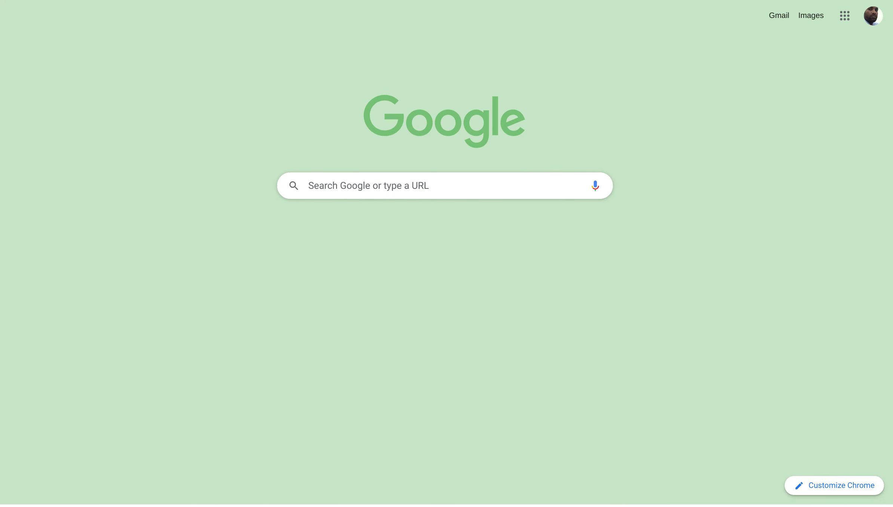
{"action": "key", "text": "ctrl+w"}
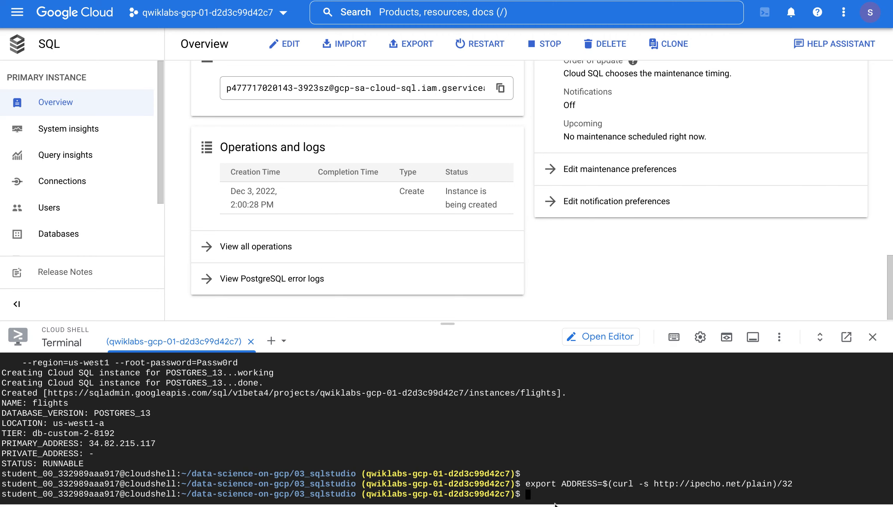
{"action": "key", "text": "ctrl+v"}
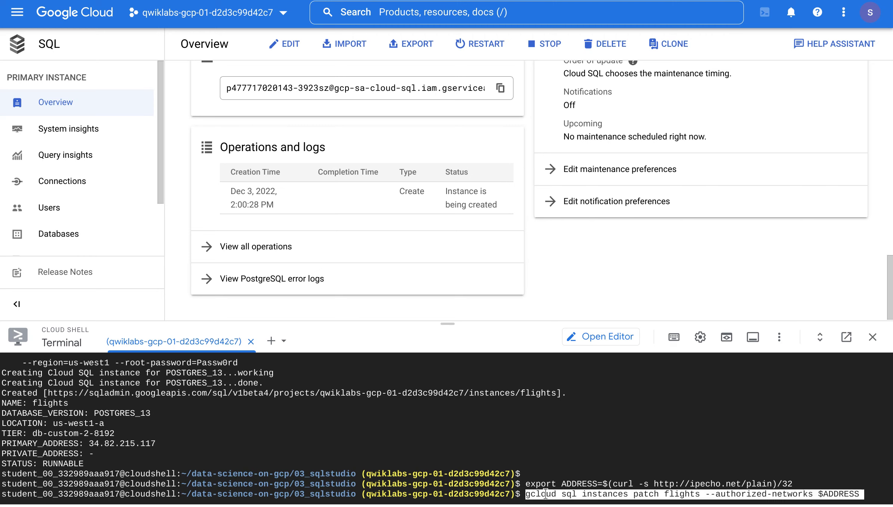
{"action": "key", "text": "Return"}
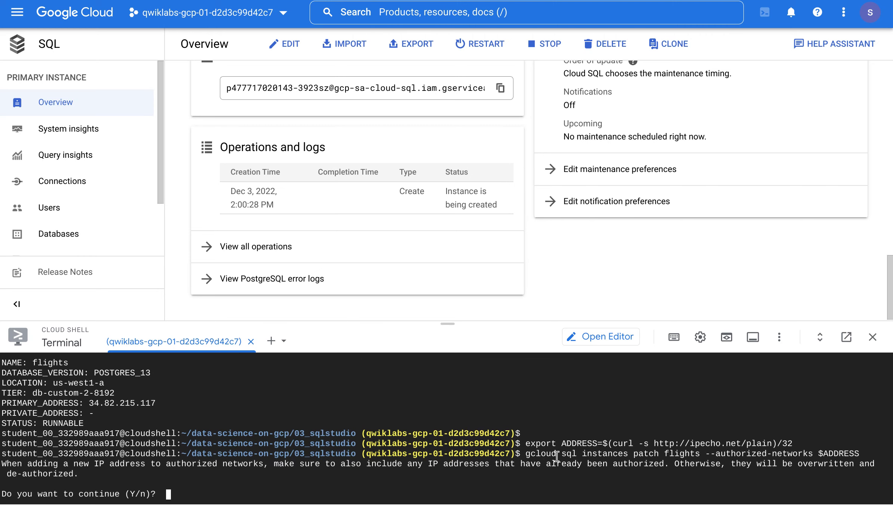
{"action": "type", "text": "Y"}
{"action": "key", "text": "Return"}
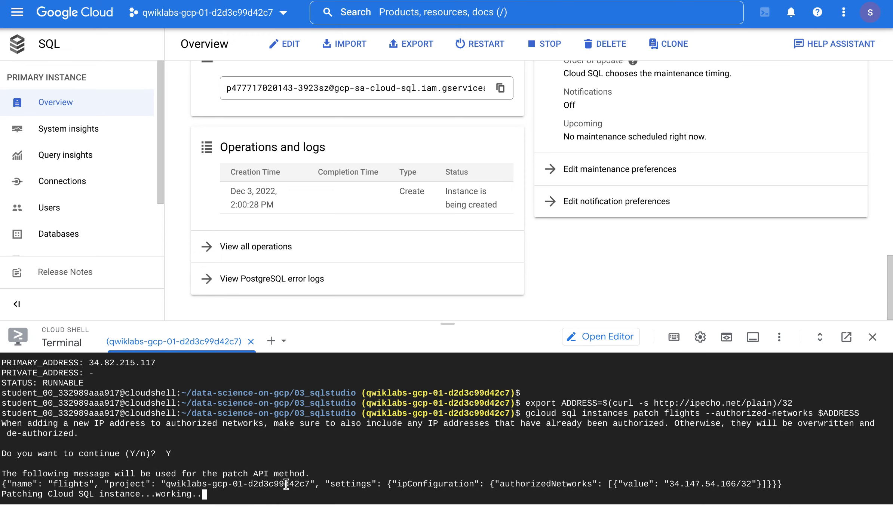
Step: Switch to the lab page and check the progress for the "Allowlist the Cloud Shell instance to access your SQL instance" task
{"action": "key", "text": "alt+Tab"}
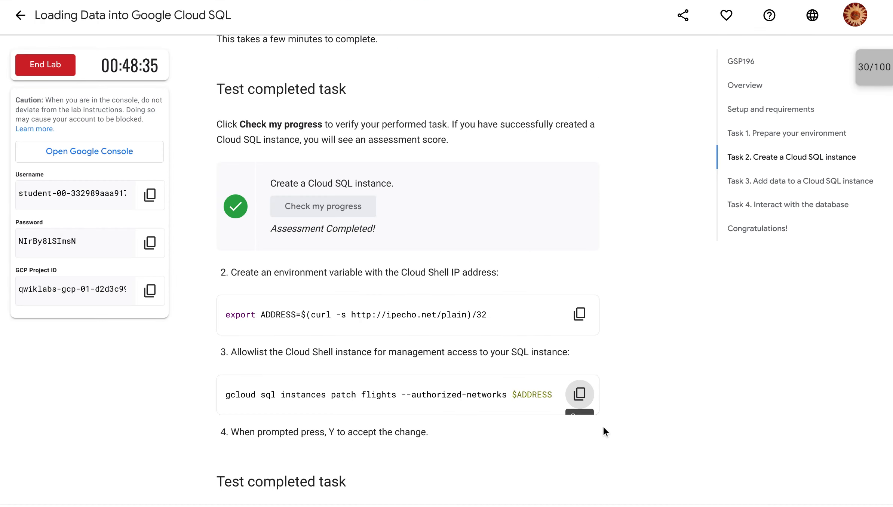
{"action": "scroll", "coordinate": [621, 397], "scroll_direction": "down", "scroll_amount": 7}
{"action": "left_click", "coordinate": [340, 322]}
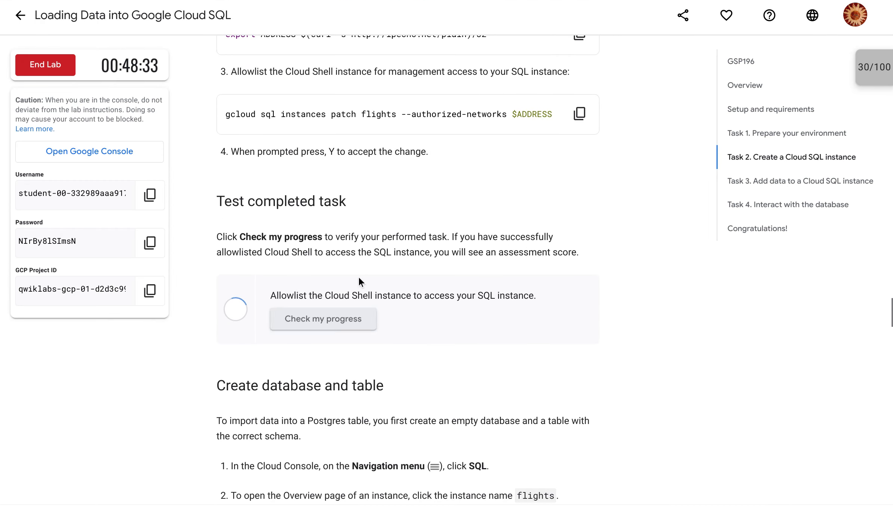
{"action": "scroll", "coordinate": [480, 341], "scroll_direction": "down", "scroll_amount": 1}
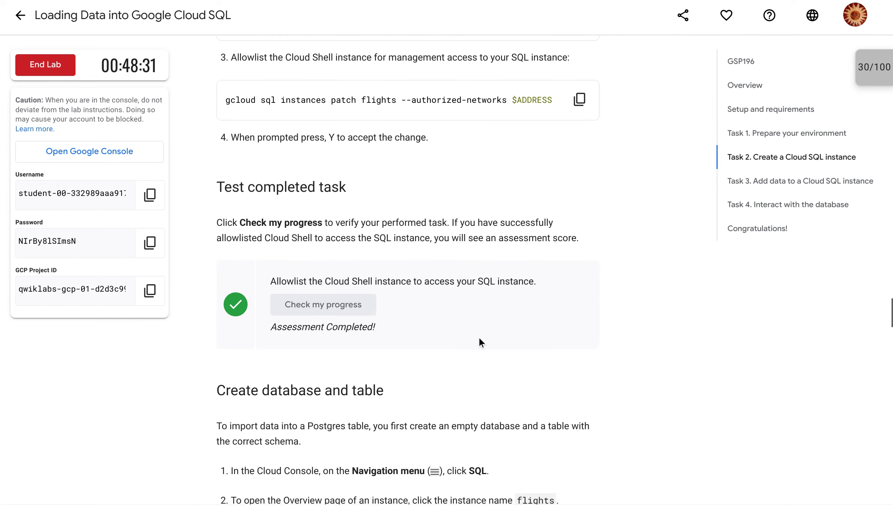
Step: Read the lab's "Create database and table" instructions and examine the patch operation and overview of the flights instance
{"action": "scroll", "coordinate": [479, 336], "scroll_direction": "down", "scroll_amount": 3}
{"action": "key", "text": "alt+Tab"}
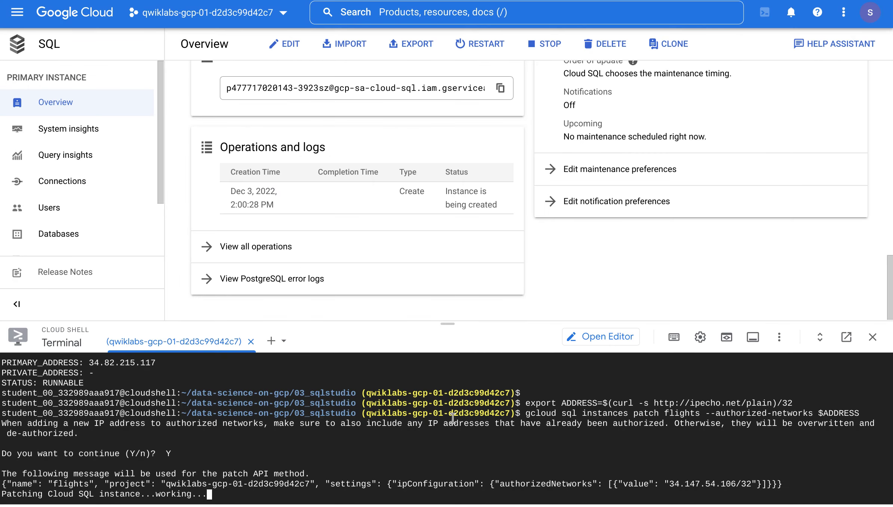
{"action": "key", "text": "alt+Tab"}
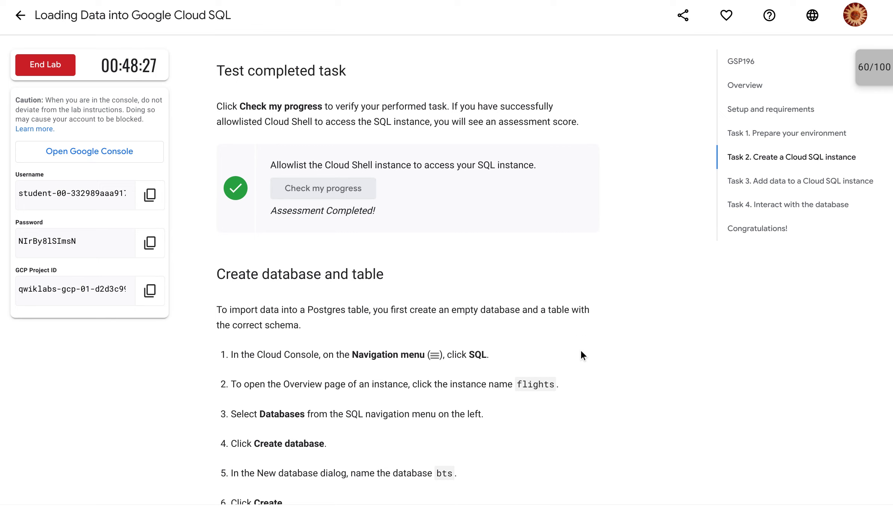
{"action": "scroll", "coordinate": [580, 351], "scroll_direction": "down", "scroll_amount": 3}
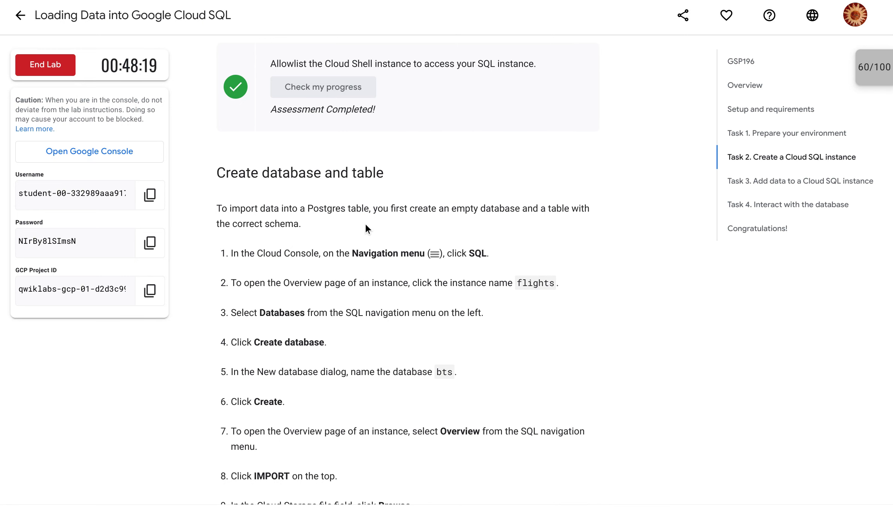
{"action": "key", "text": "alt+Tab"}
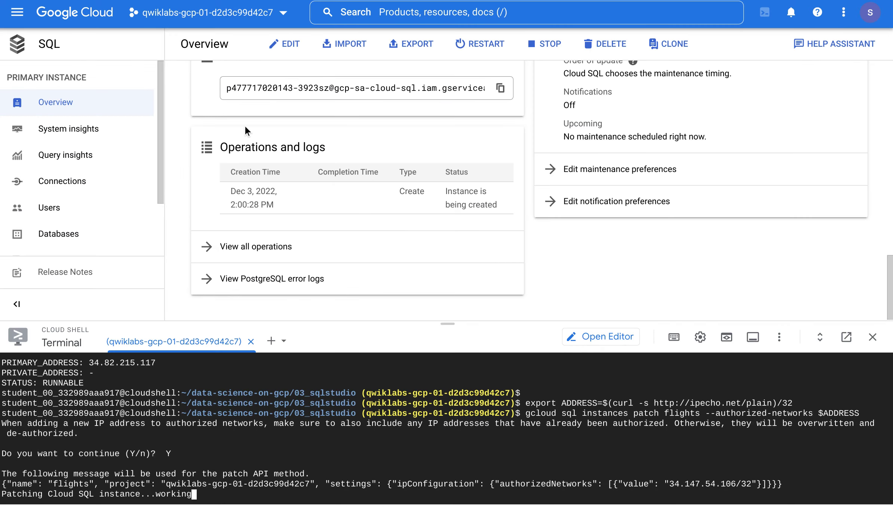
{"action": "scroll", "coordinate": [245, 125], "scroll_direction": "up", "scroll_amount": 10}
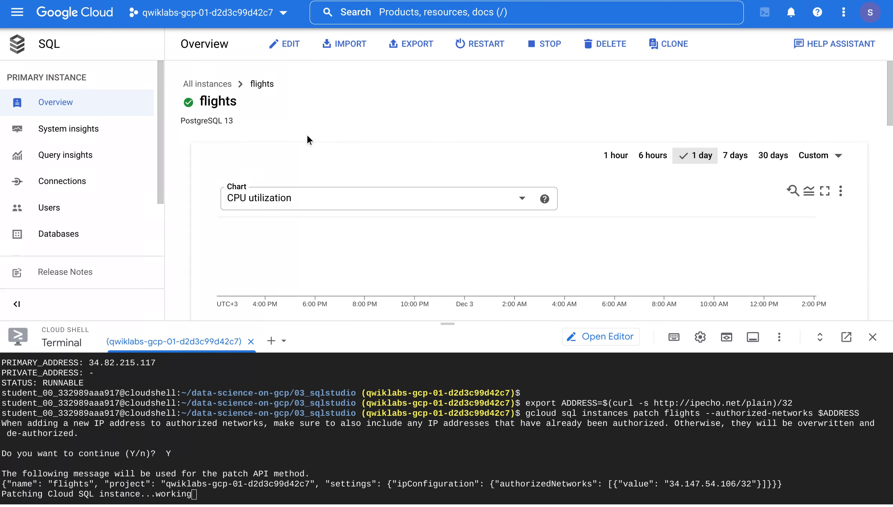
{"action": "scroll", "coordinate": [355, 123], "scroll_direction": "down", "scroll_amount": 10}
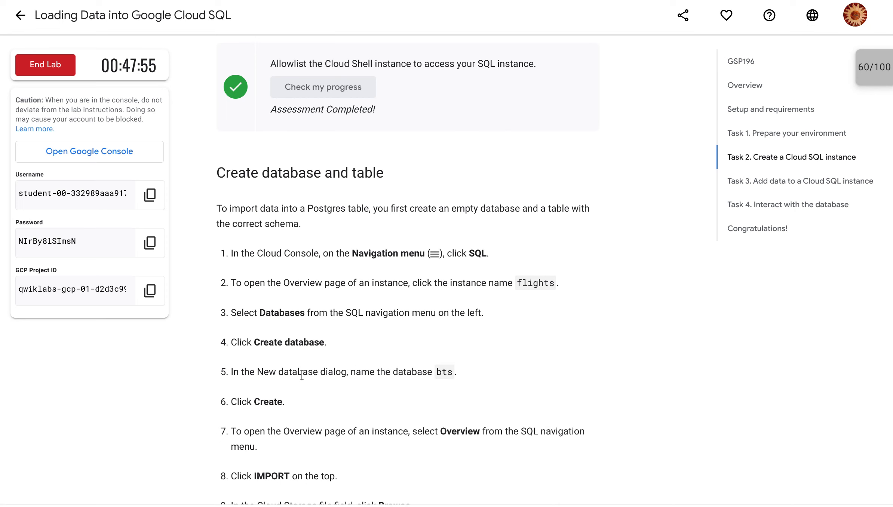
Step: Create a database named bts in the flights Cloud SQL instance
{"action": "double_click", "coordinate": [445, 369]}
{"action": "key", "text": "alt+Tab"}
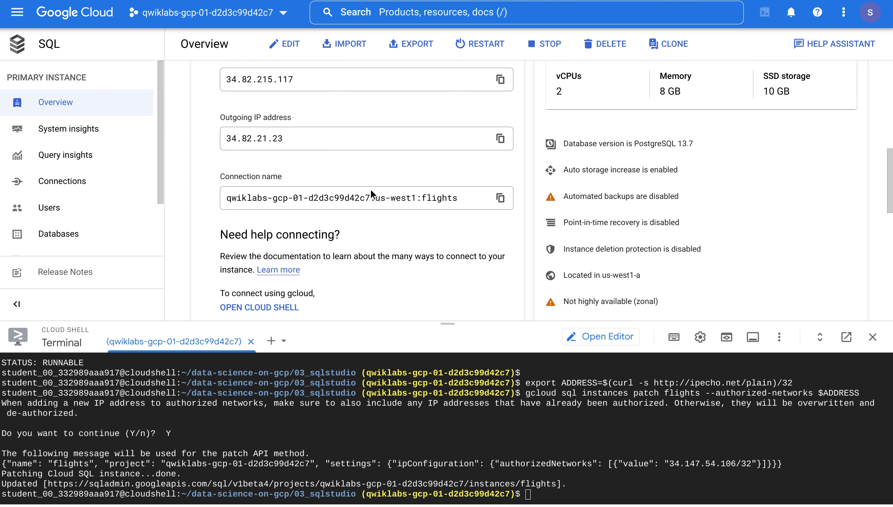
{"action": "scroll", "coordinate": [345, 164], "scroll_direction": "up", "scroll_amount": 10}
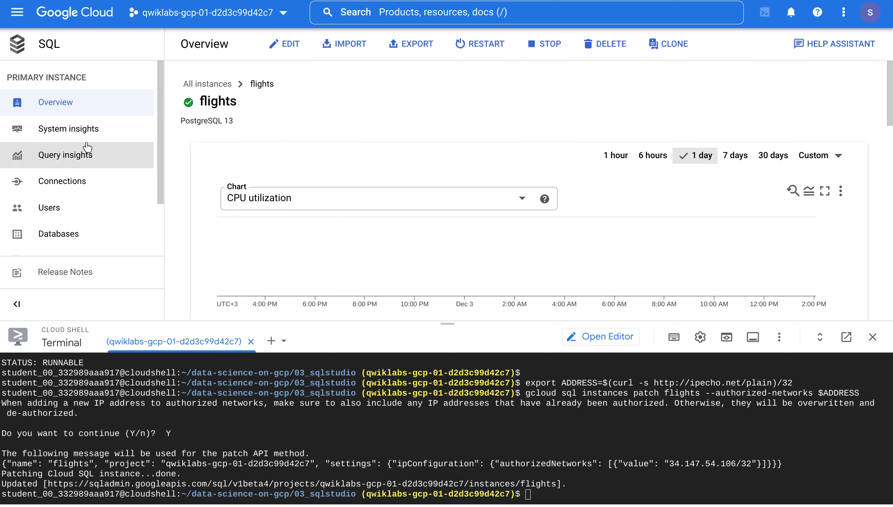
{"action": "scroll", "coordinate": [86, 178], "scroll_direction": "down", "scroll_amount": 2}
{"action": "left_click", "coordinate": [77, 179]}
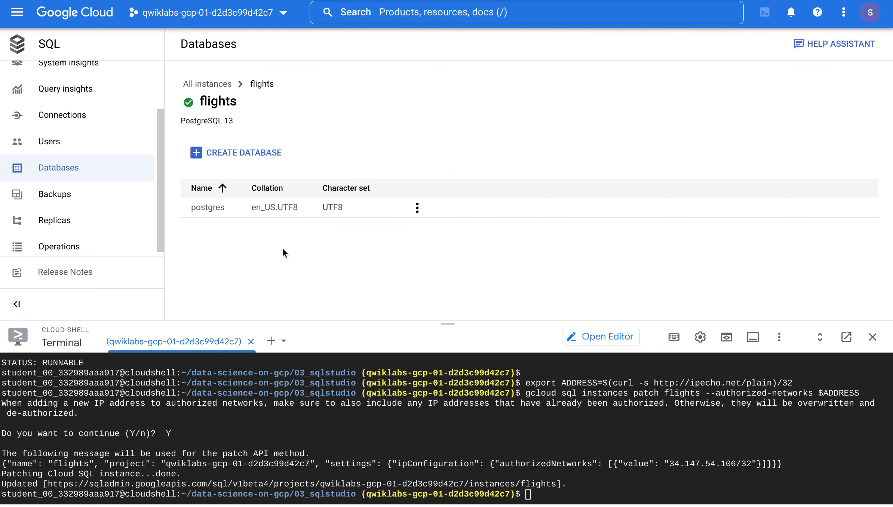
{"action": "left_click", "coordinate": [228, 153]}
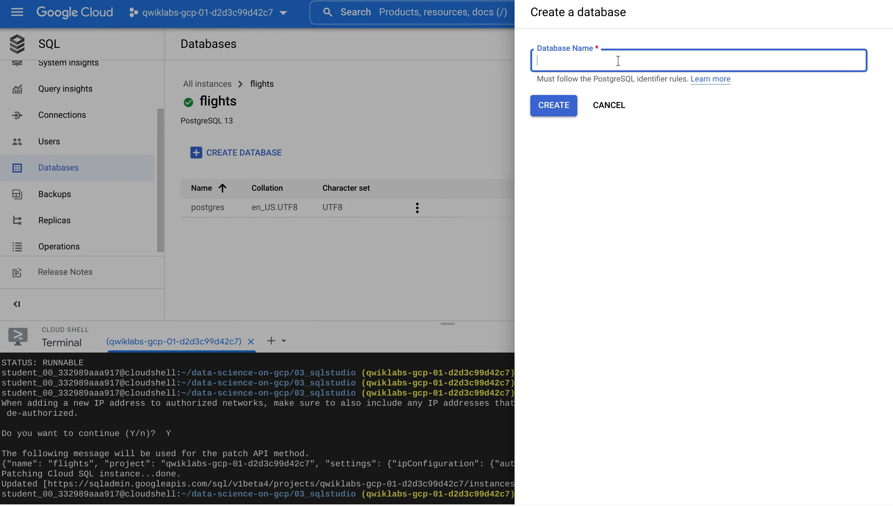
{"action": "type", "text": "bts"}
{"action": "left_click", "coordinate": [575, 110]}
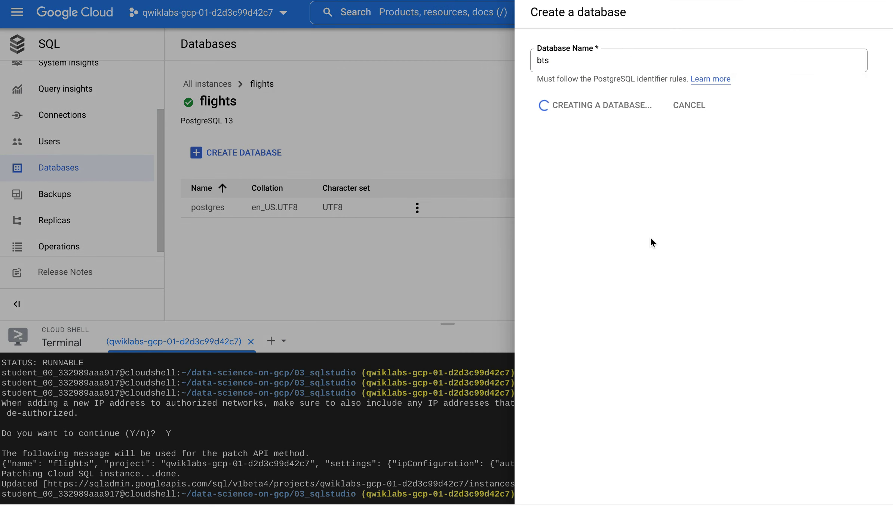
Step: Review the lab's table import instructions and open the Cloud Storage data import for the flights instance
{"action": "key", "text": "alt+Tab"}
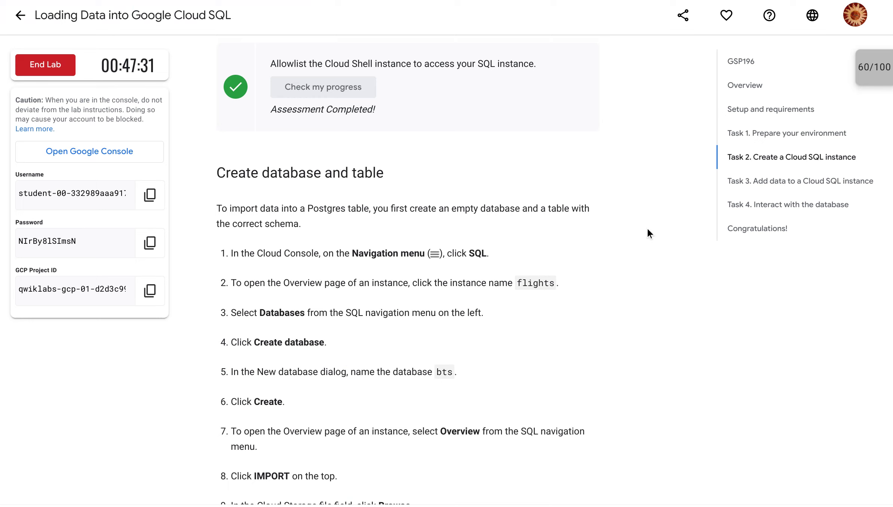
{"action": "scroll", "coordinate": [647, 229], "scroll_direction": "down", "scroll_amount": 3}
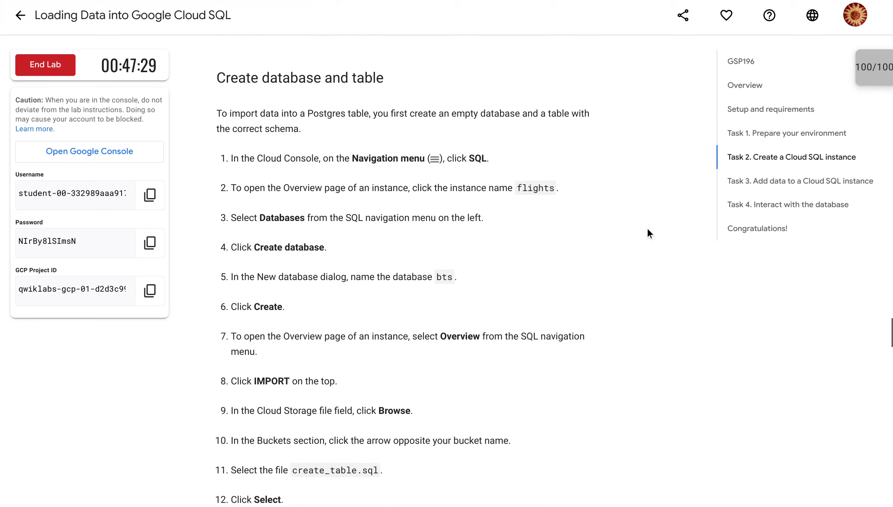
{"action": "scroll", "coordinate": [647, 229], "scroll_direction": "down", "scroll_amount": 2}
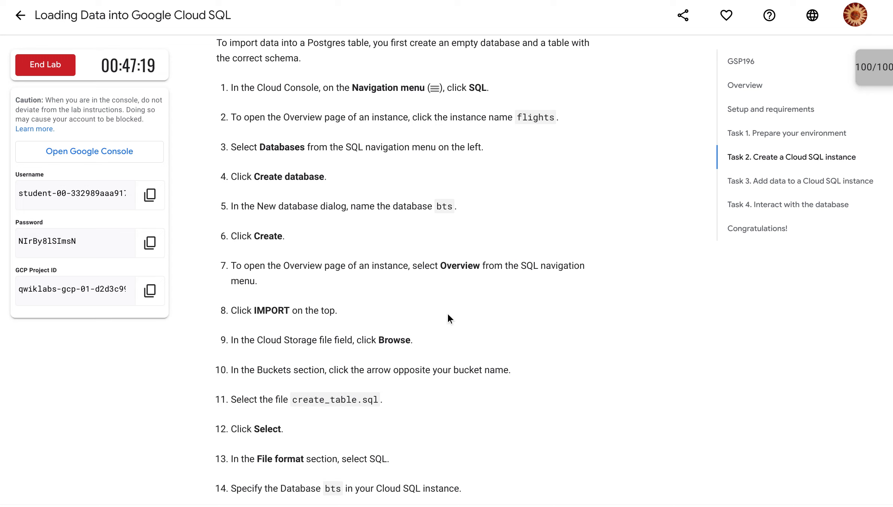
{"action": "scroll", "coordinate": [447, 312], "scroll_direction": "down", "scroll_amount": 2}
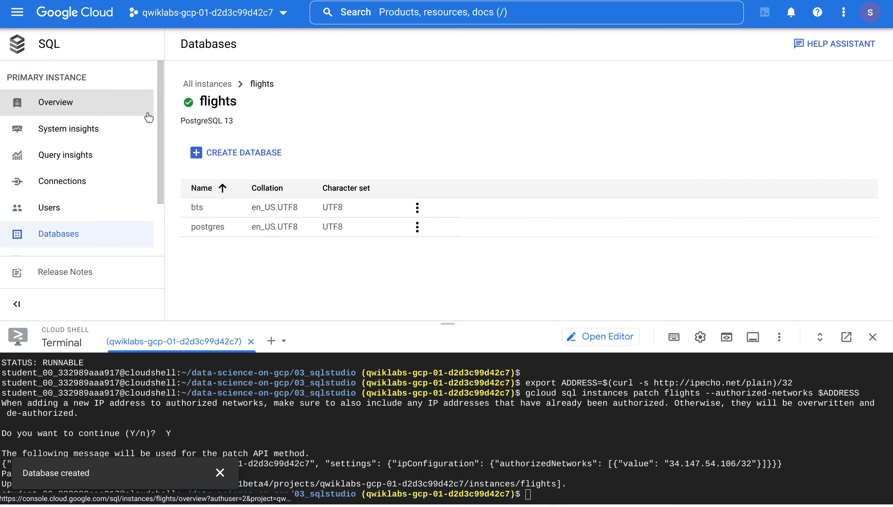
{"action": "left_click", "coordinate": [102, 113]}
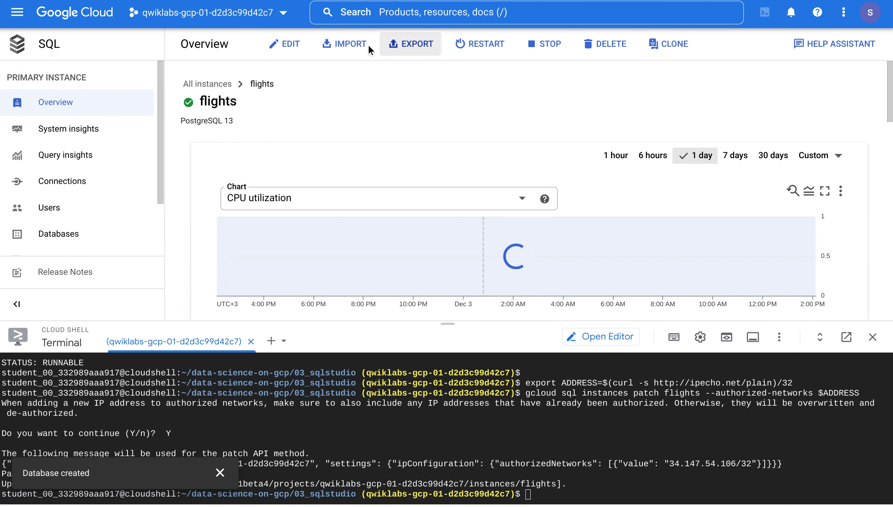
{"action": "left_click", "coordinate": [348, 47]}
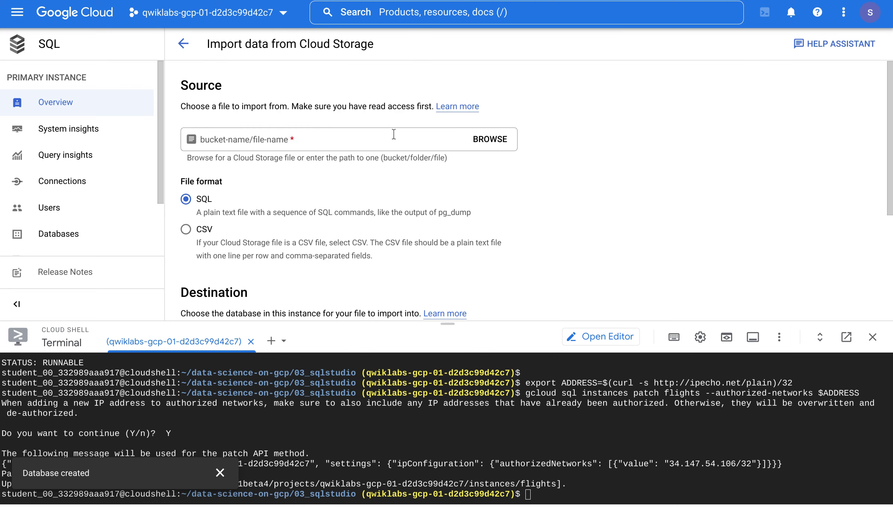
Step: Choose create_table.sql from the project's Cloud Storage bucket as the import source file
{"action": "left_click", "coordinate": [482, 142]}
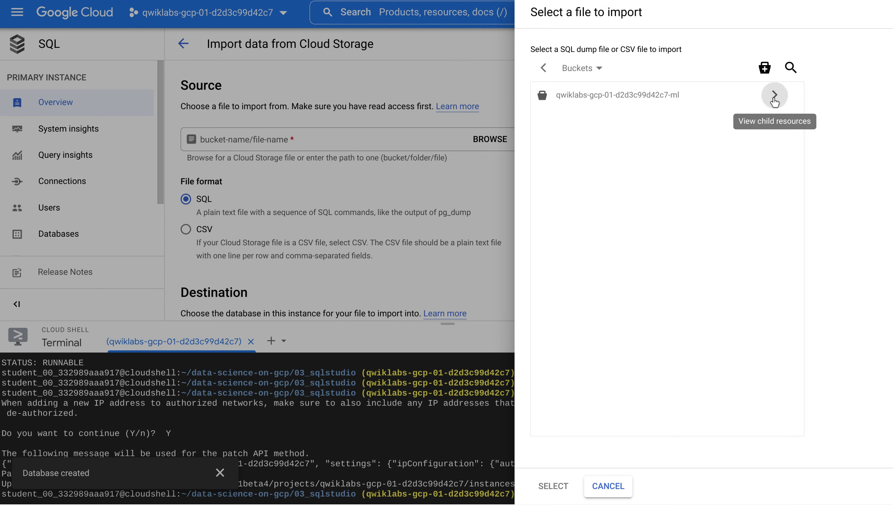
{"action": "left_click", "coordinate": [774, 94]}
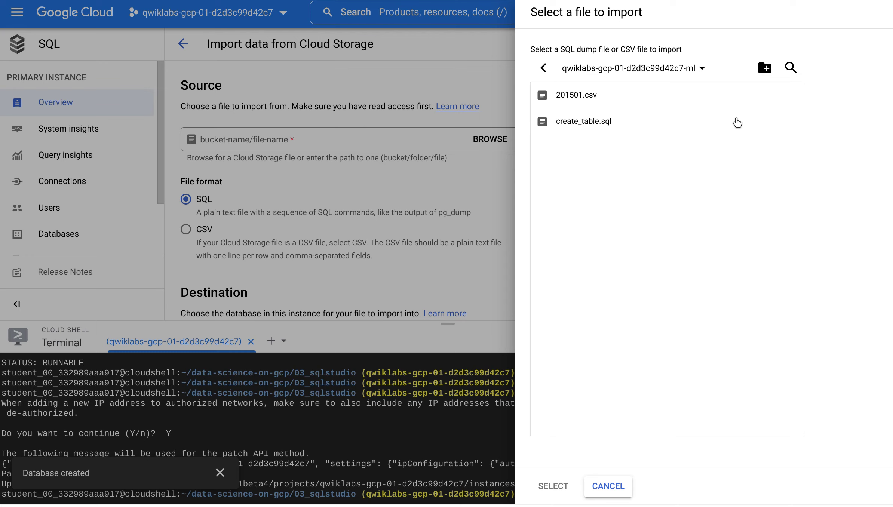
{"action": "left_click", "coordinate": [704, 129]}
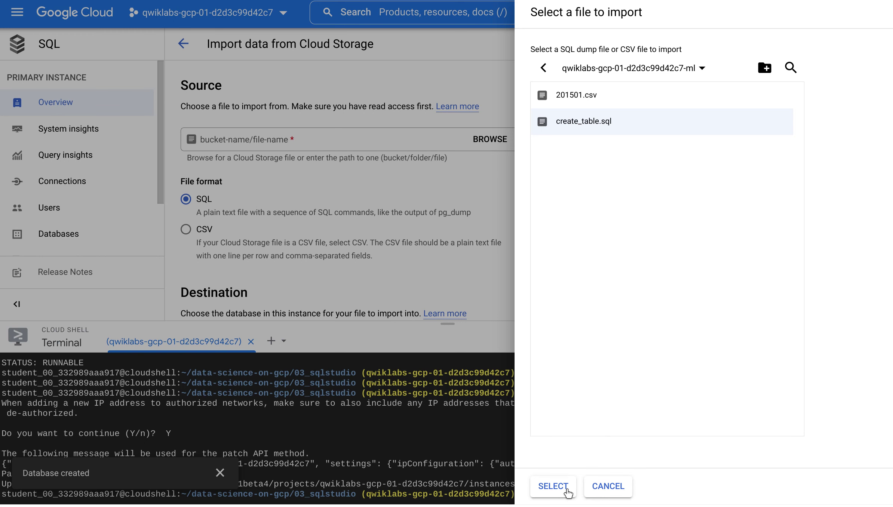
{"action": "left_click", "coordinate": [553, 487]}
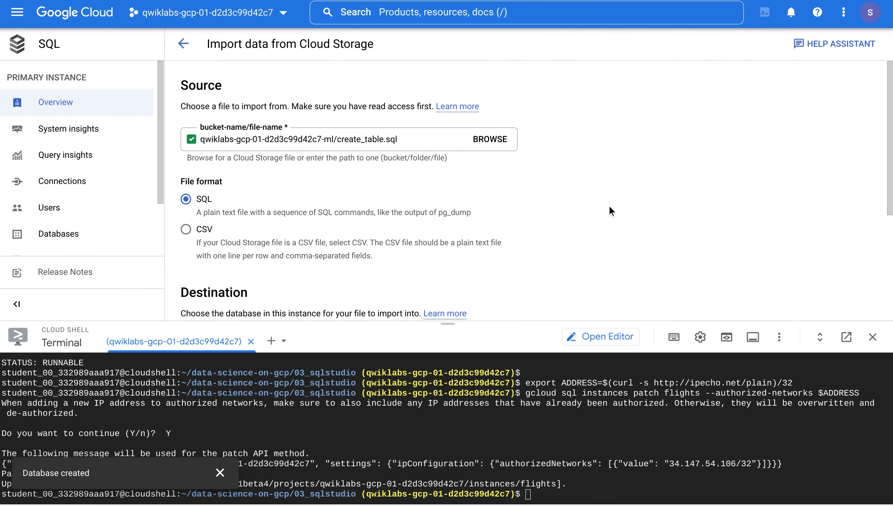
Step: Set bts as the destination database and start the SQL file import
{"action": "scroll", "coordinate": [612, 227], "scroll_direction": "down", "scroll_amount": 5}
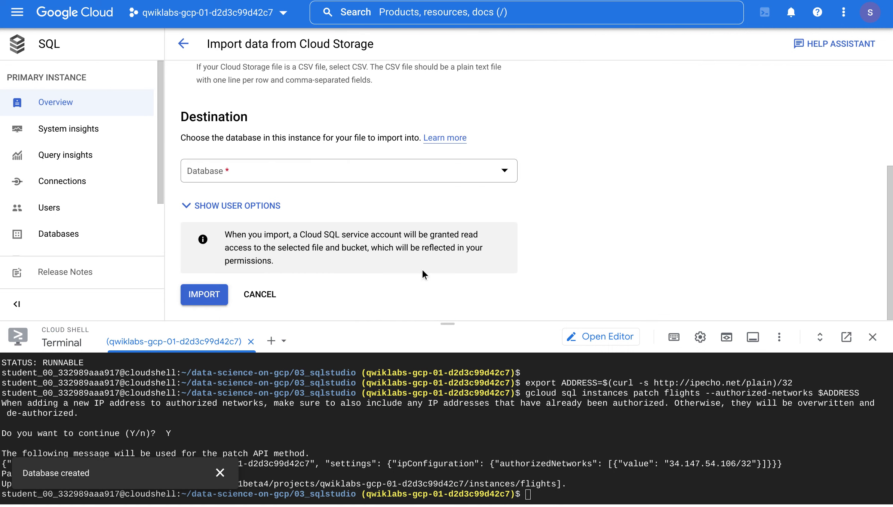
{"action": "left_click", "coordinate": [264, 172]}
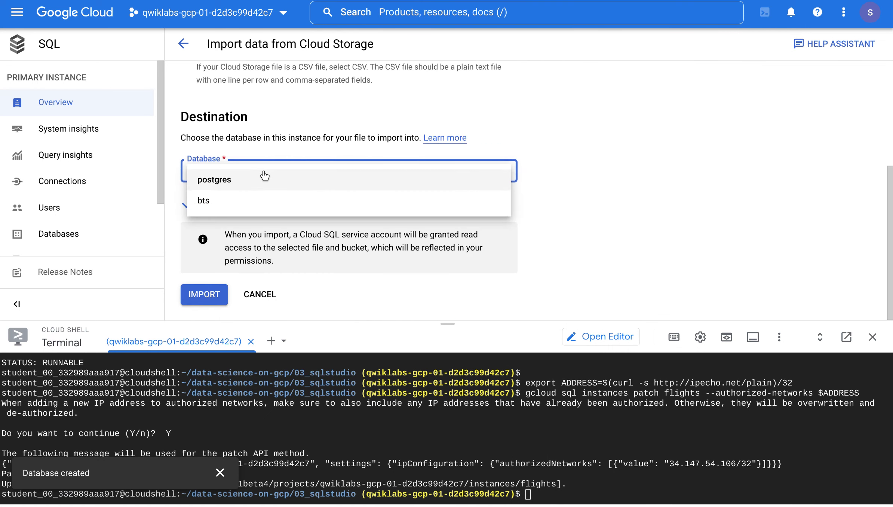
{"action": "left_click", "coordinate": [246, 202]}
{"action": "left_click", "coordinate": [204, 294]}
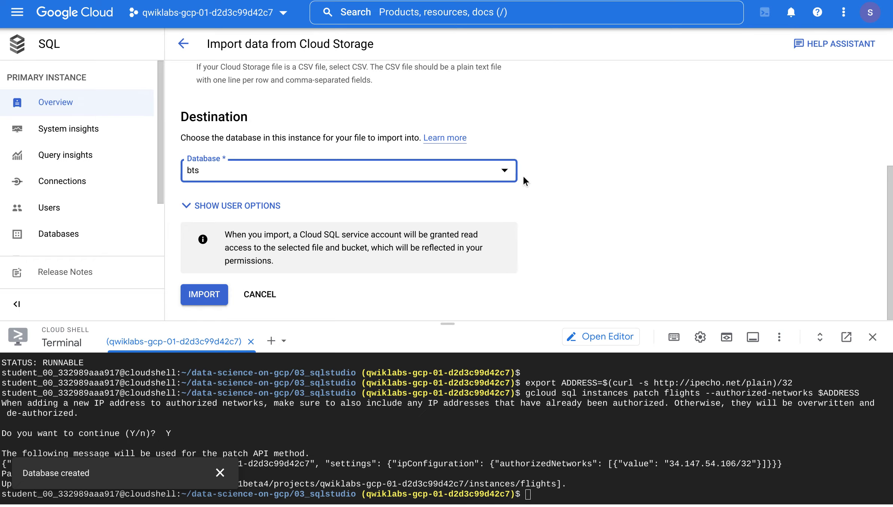
Step: Start the create_table.sql import into bts and check the lab progress for creating the bts database and flights table
{"action": "key", "text": "alt+Tab"}
{"action": "scroll", "coordinate": [521, 174], "scroll_direction": "down", "scroll_amount": 5}
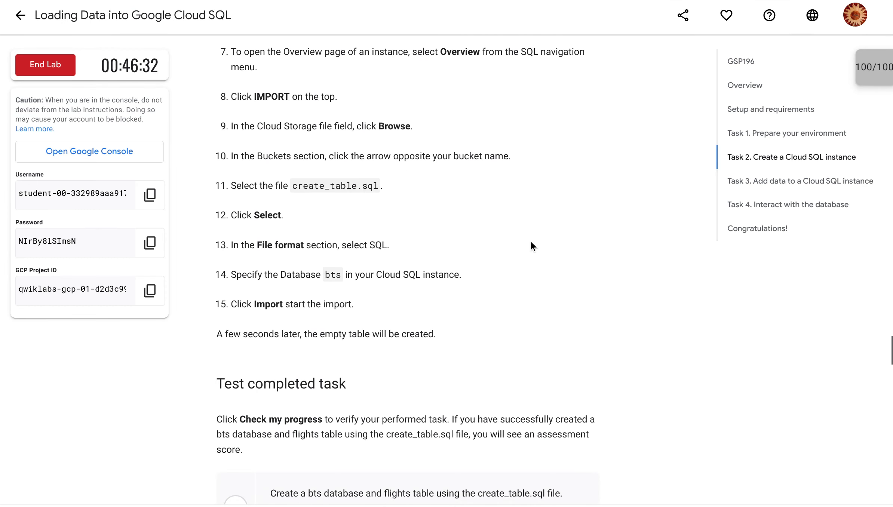
{"action": "scroll", "coordinate": [385, 319], "scroll_direction": "down", "scroll_amount": 4}
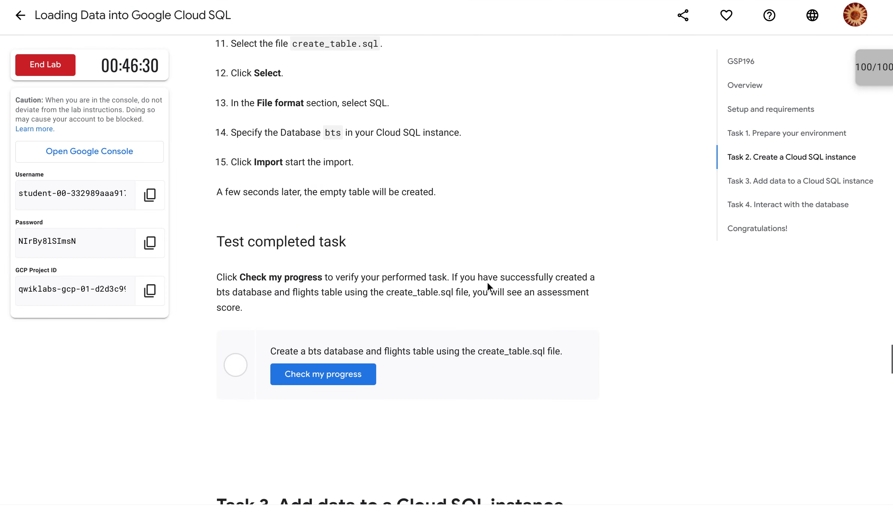
{"action": "key", "text": "alt+Tab"}
{"action": "left_click", "coordinate": [204, 294]}
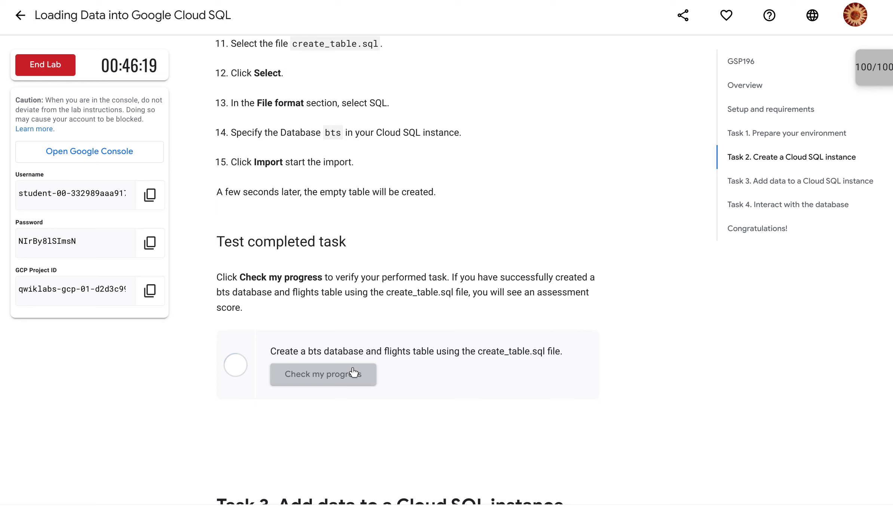
{"action": "left_click", "coordinate": [355, 372]}
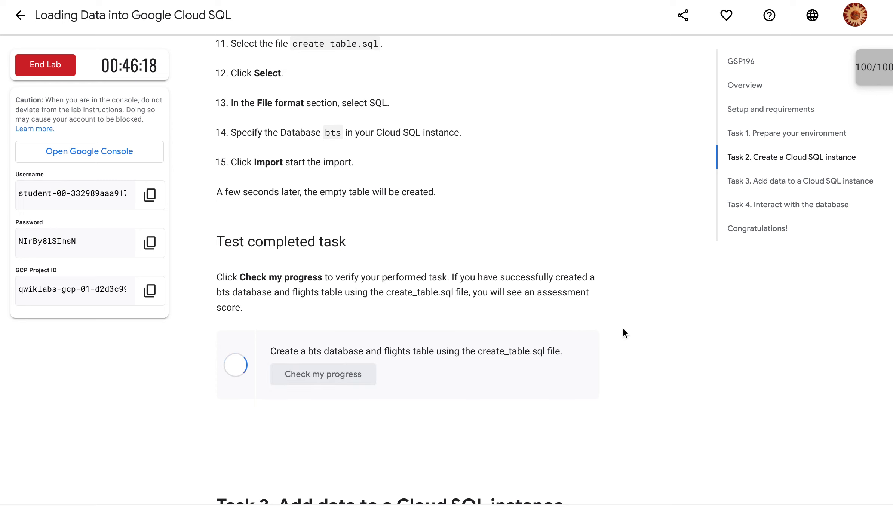
Step: Review the lab's Task 3 instructions and open the Cloud Storage data import for the flights instance again
{"action": "scroll", "coordinate": [621, 328], "scroll_direction": "down", "scroll_amount": 9}
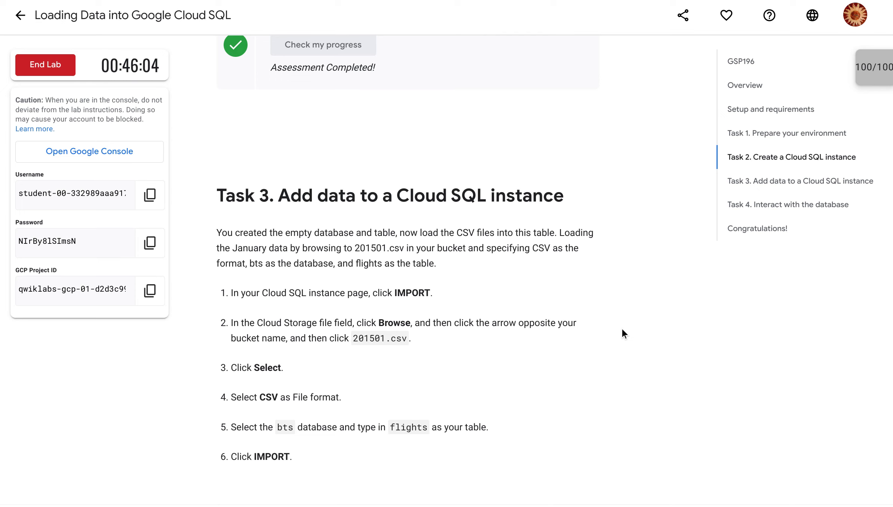
{"action": "key", "text": "ctrl+Tab"}
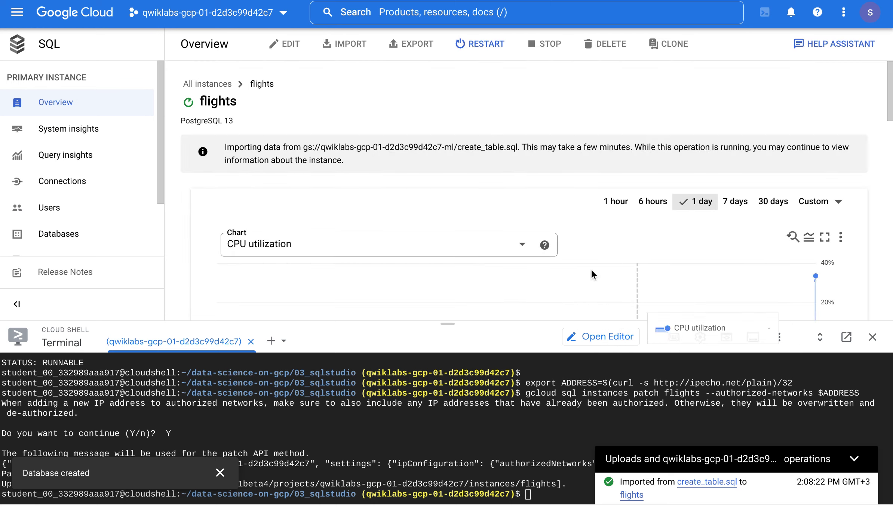
{"action": "left_click", "coordinate": [346, 44]}
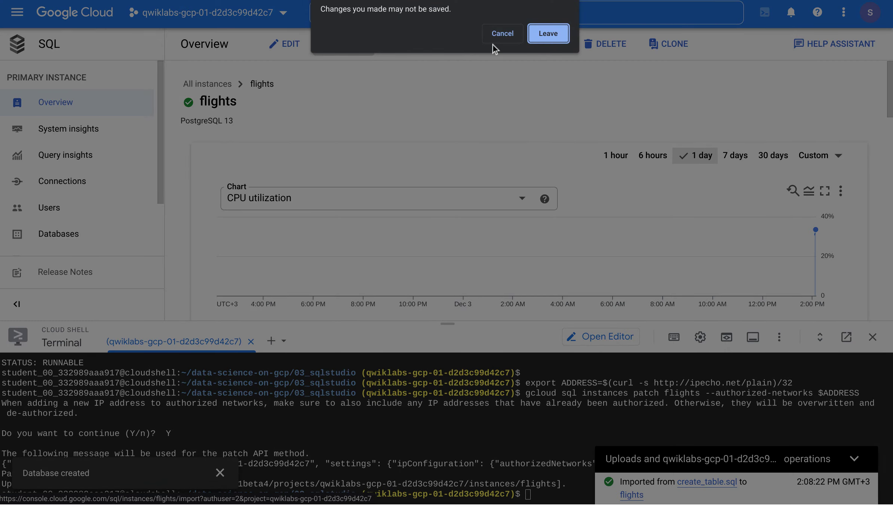
{"action": "left_click", "coordinate": [501, 34]}
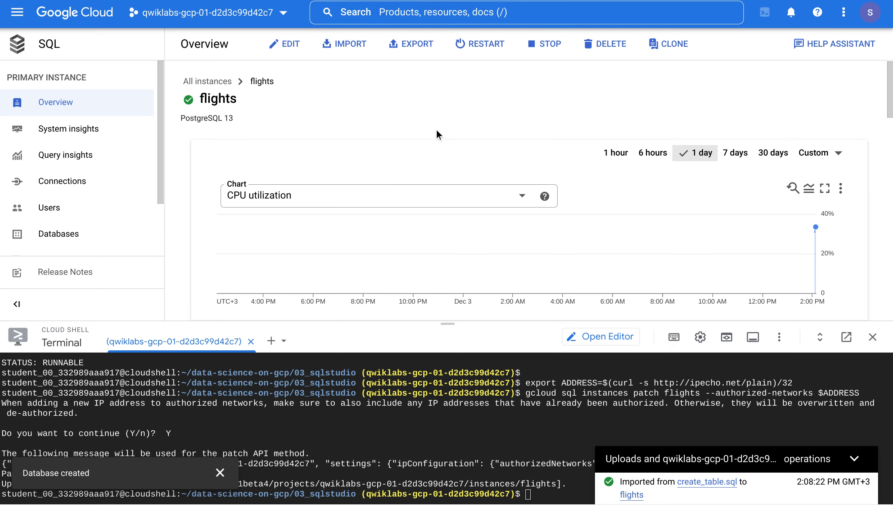
{"action": "scroll", "coordinate": [436, 128], "scroll_direction": "down", "scroll_amount": 1}
{"action": "scroll", "coordinate": [436, 128], "scroll_direction": "up", "scroll_amount": 1}
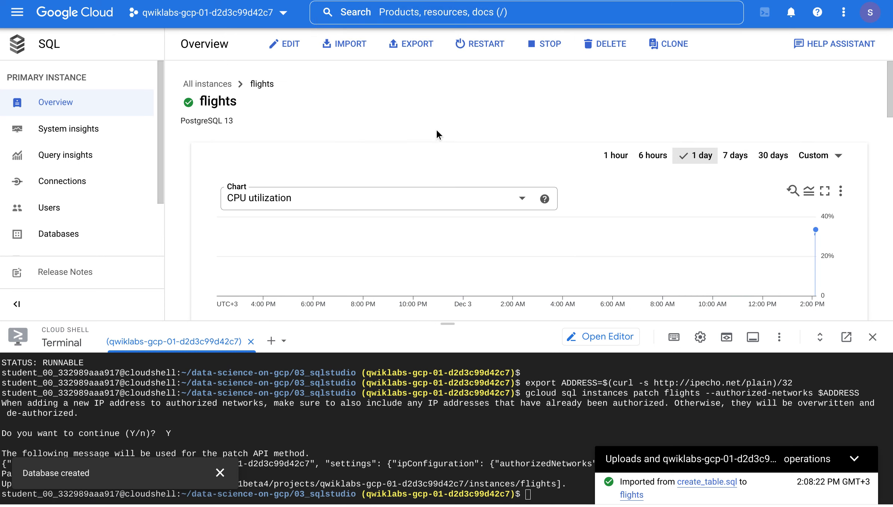
{"action": "left_click", "coordinate": [343, 44]}
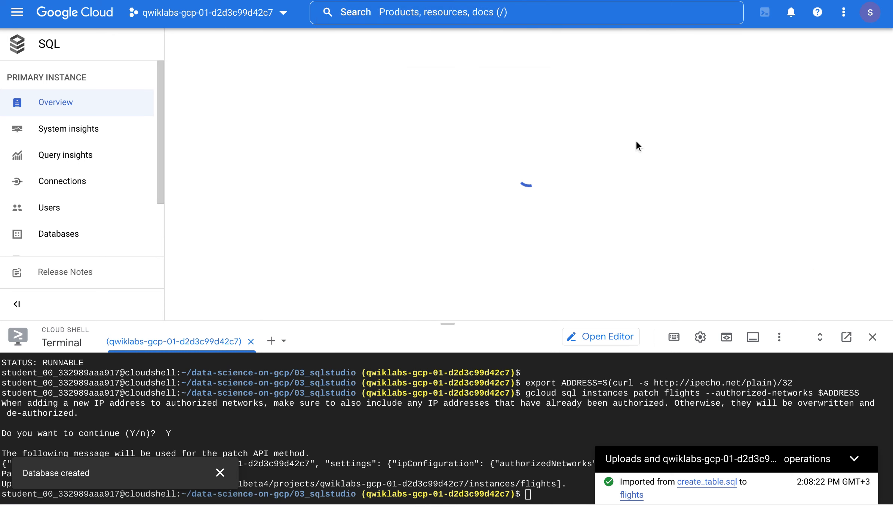
Step: Choose 201501.csv from the project's Cloud Storage bucket as the import source file
{"action": "key", "text": "ctrl+shift+Tab"}
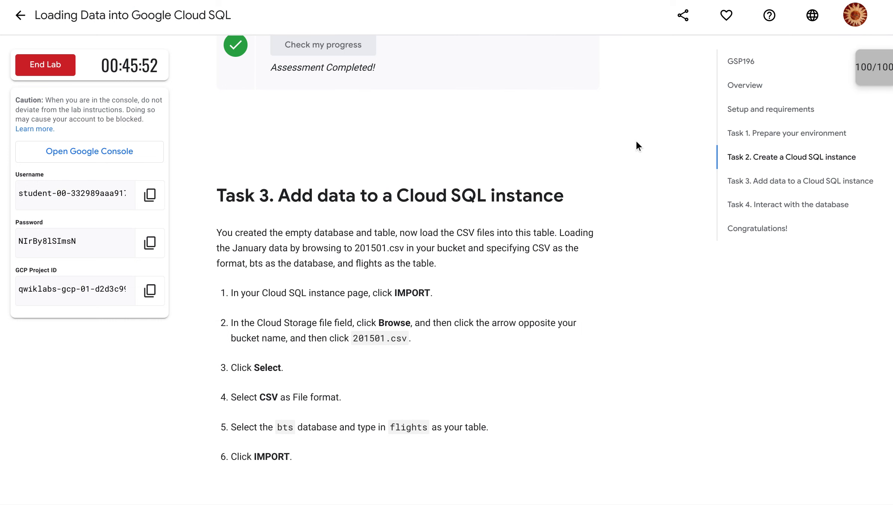
{"action": "key", "text": "ctrl+Tab"}
{"action": "left_click", "coordinate": [489, 141]}
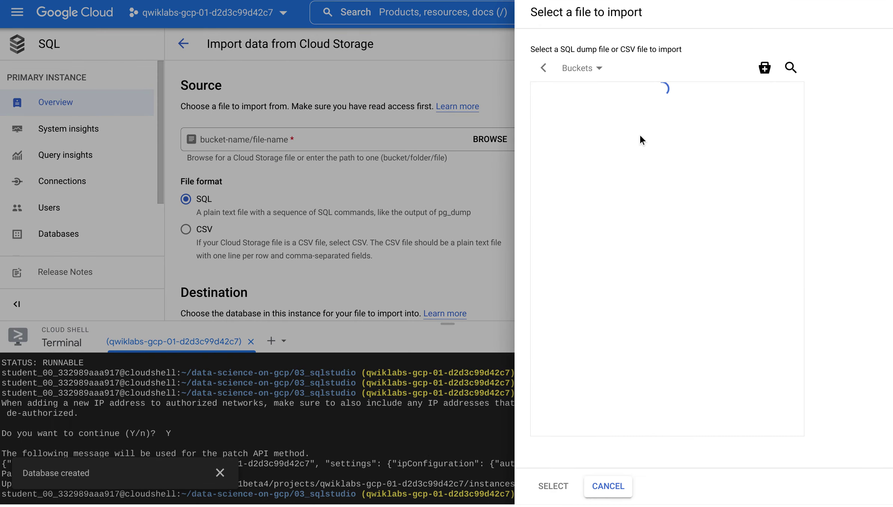
{"action": "key", "text": "ctrl+shift+Tab"}
{"action": "scroll", "coordinate": [476, 342], "scroll_direction": "down", "scroll_amount": 3}
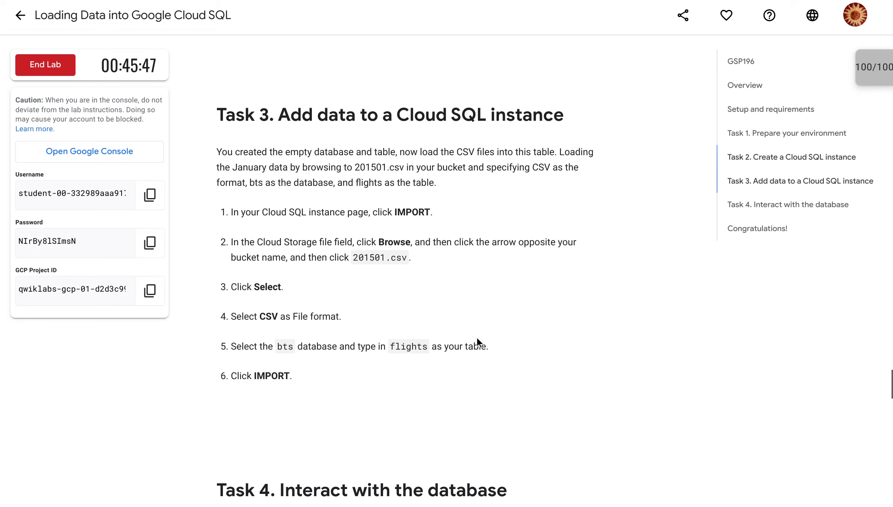
{"action": "key", "text": "ctrl+Tab"}
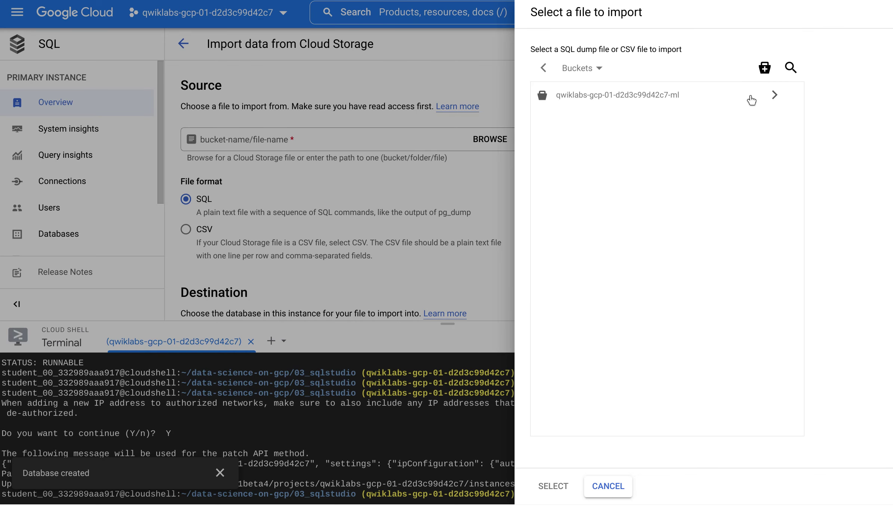
{"action": "left_click", "coordinate": [774, 94]}
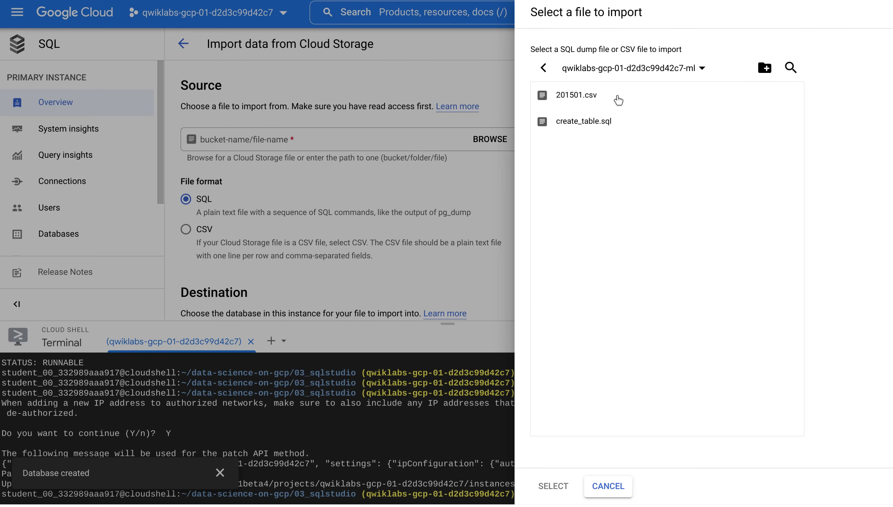
{"action": "left_click", "coordinate": [618, 97]}
{"action": "left_click", "coordinate": [553, 486]}
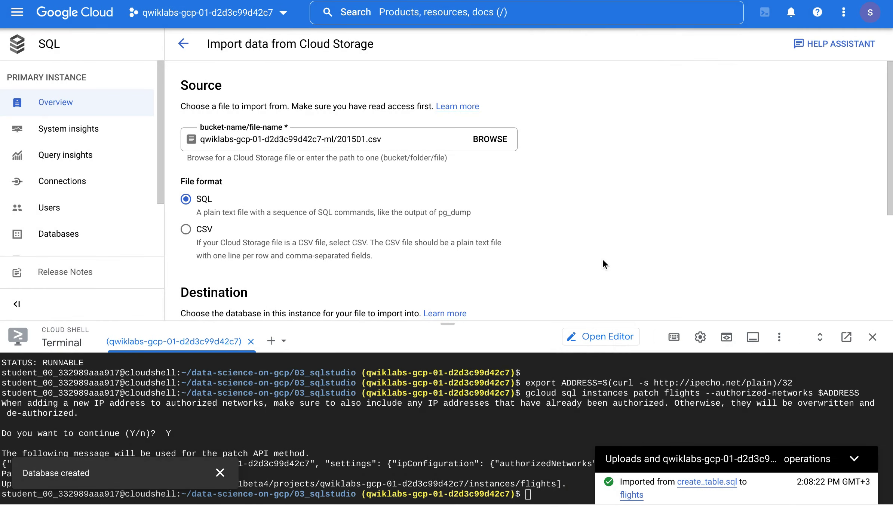
Step: Set the import file format to CSV, following the Task 3 instructions
{"action": "key", "text": "alt+Tab"}
{"action": "scroll", "coordinate": [601, 255], "scroll_direction": "down", "scroll_amount": 3}
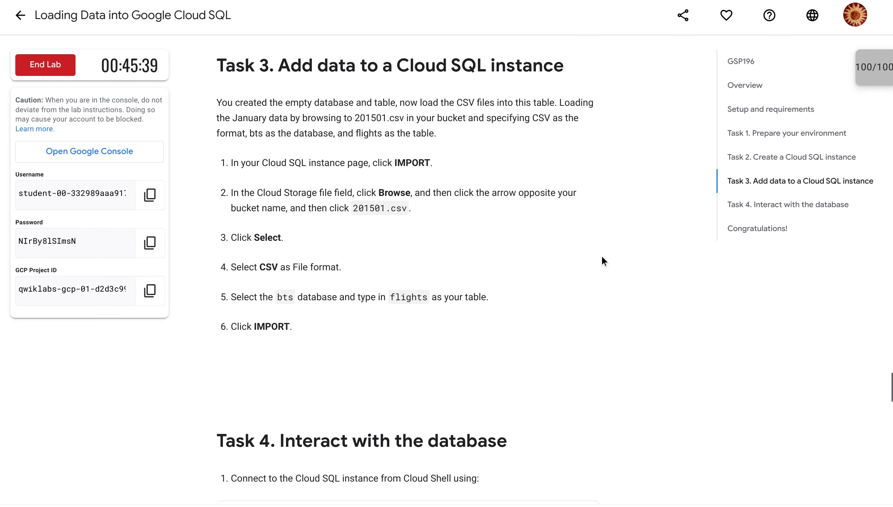
{"action": "key", "text": "alt+Tab"}
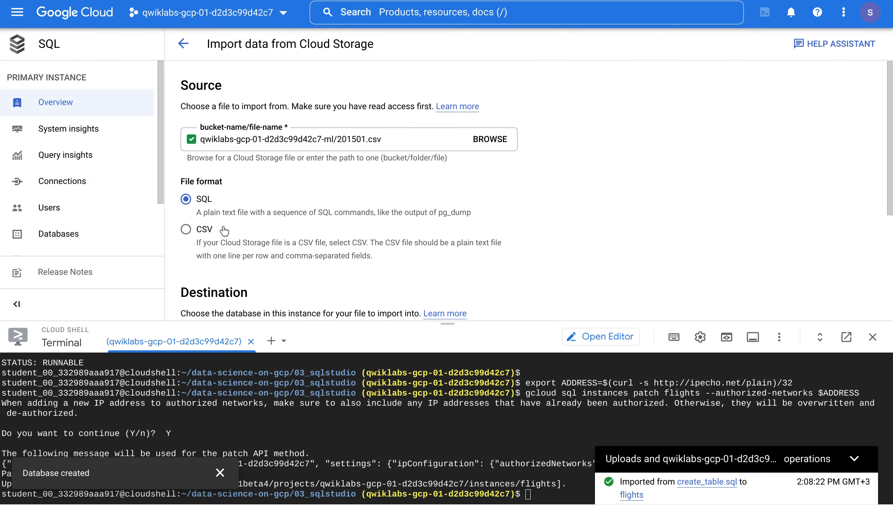
{"action": "left_click", "coordinate": [199, 230]}
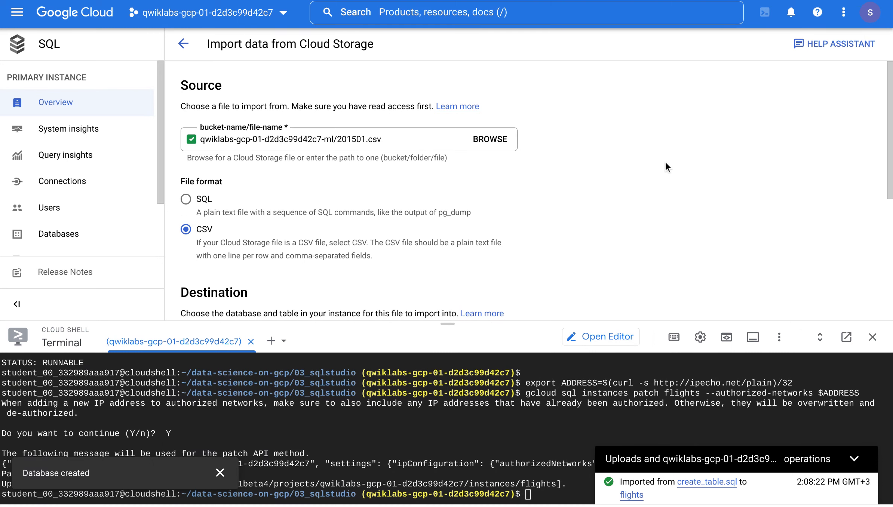
Step: Select bts as the destination database for the CSV import, checking the choice against the lab instructions
{"action": "key", "text": "alt+Tab"}
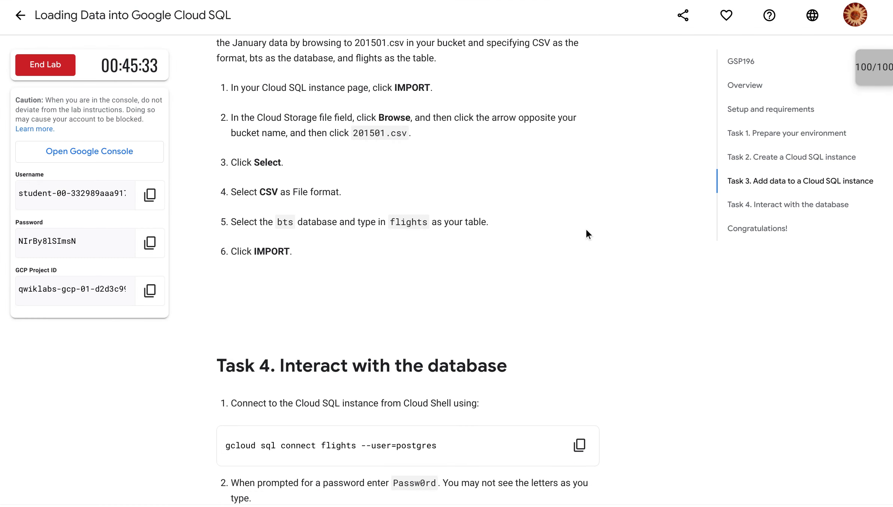
{"action": "scroll", "coordinate": [585, 229], "scroll_direction": "down", "scroll_amount": 1}
{"action": "key", "text": "alt+Tab"}
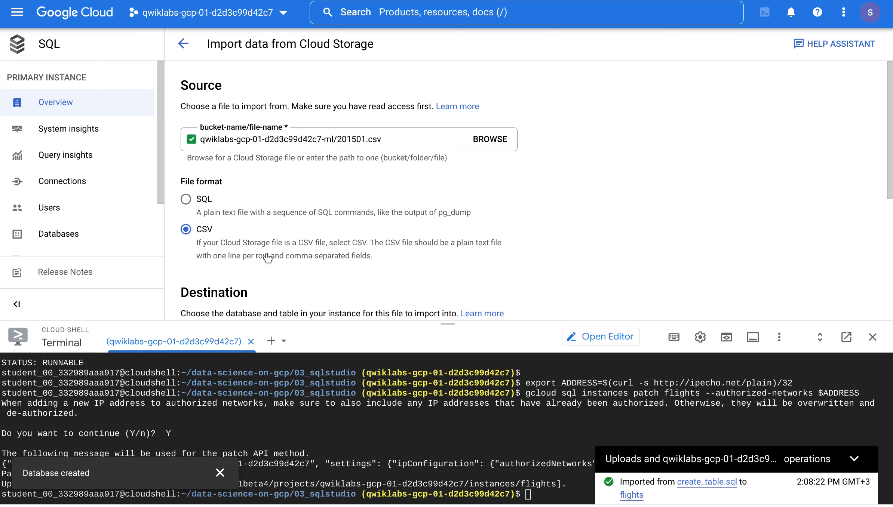
{"action": "scroll", "coordinate": [264, 256], "scroll_direction": "down", "scroll_amount": 5}
{"action": "left_click", "coordinate": [267, 129]}
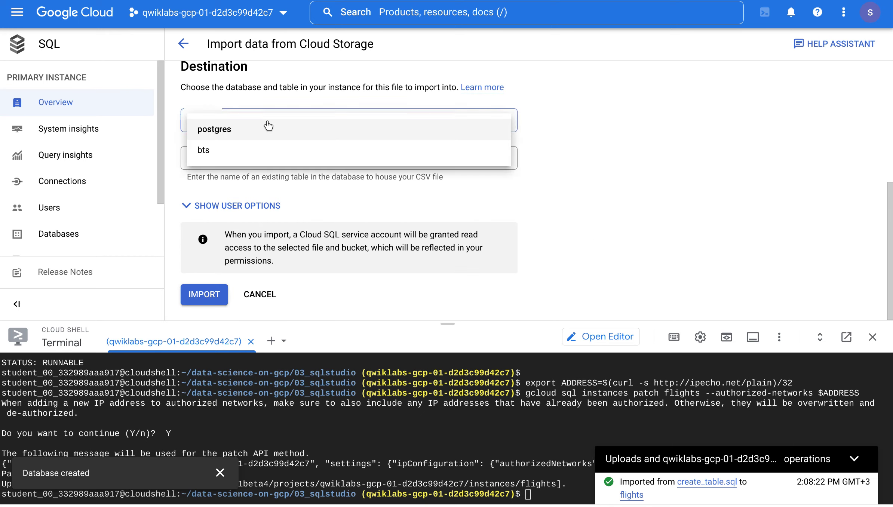
{"action": "left_click", "coordinate": [242, 164]}
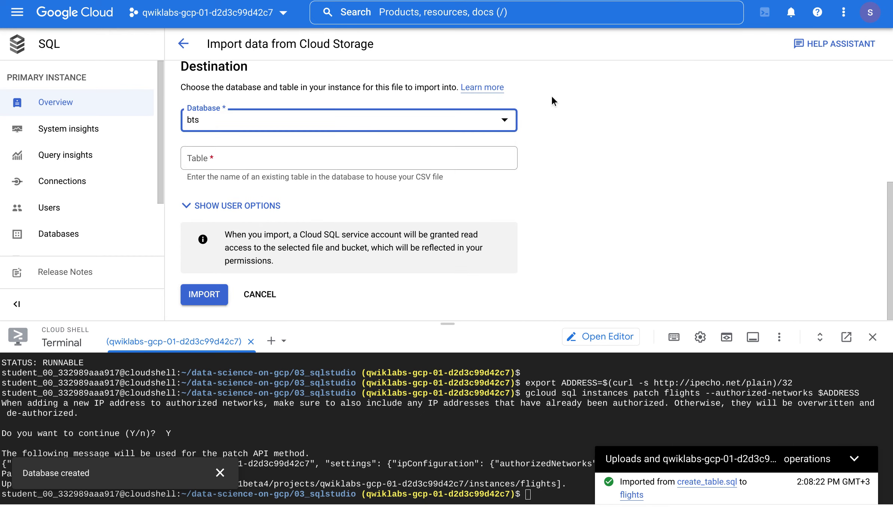
{"action": "left_click", "coordinate": [494, 119]}
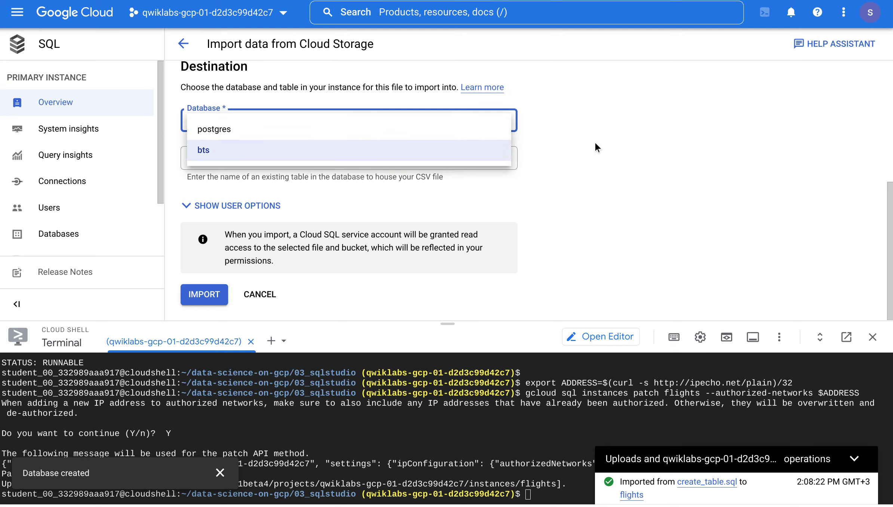
{"action": "key", "text": "alt+Tab"}
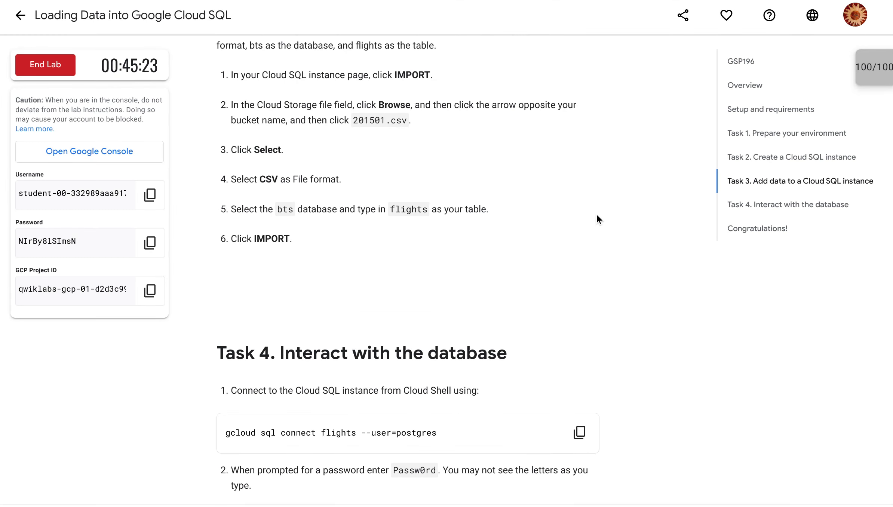
{"action": "key", "text": "alt+Tab"}
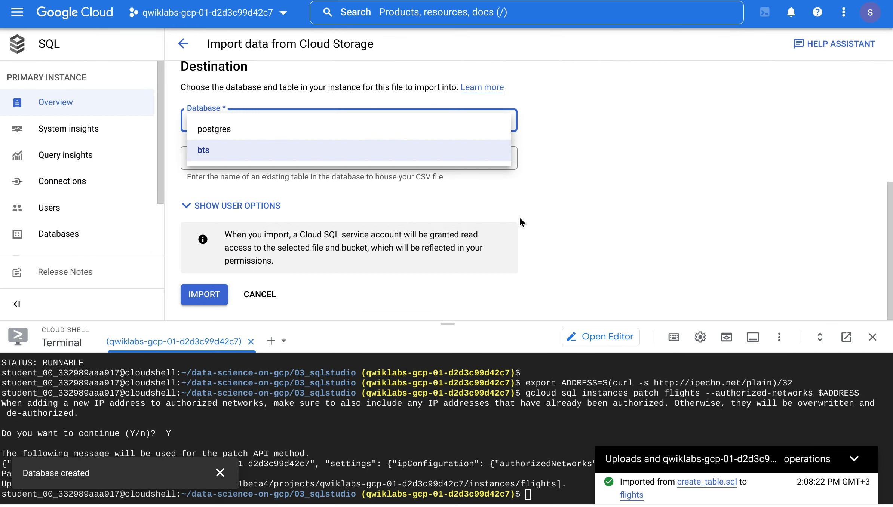
{"action": "key", "text": "Return"}
Step: Enter flights, copied from the lab instructions, as the destination table and start the CSV import
{"action": "left_click", "coordinate": [280, 160]}
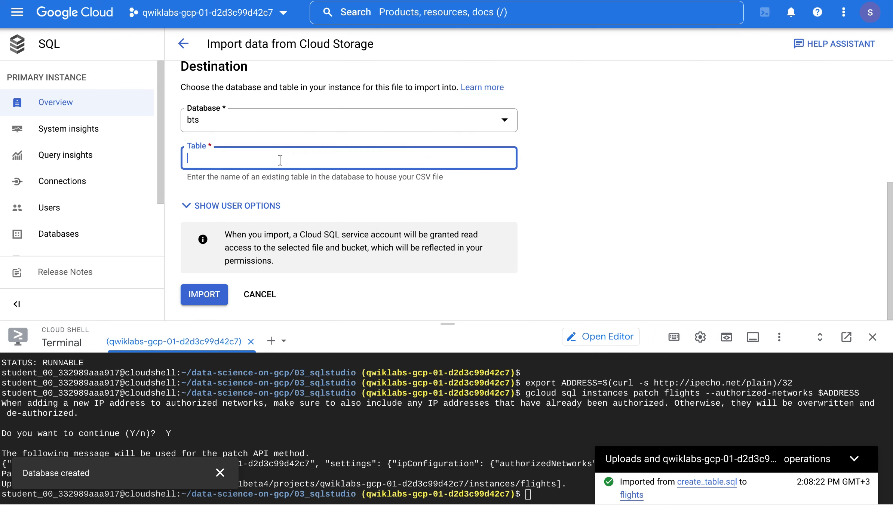
{"action": "key", "text": "alt+Tab"}
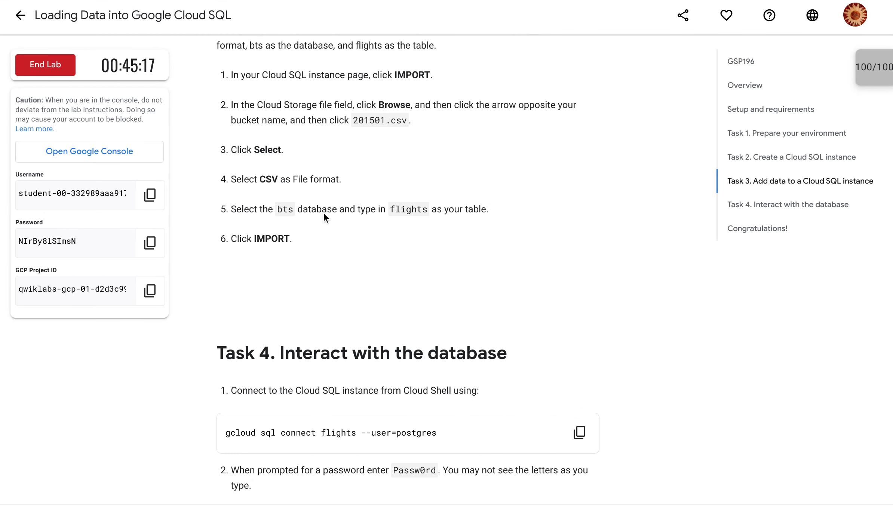
{"action": "double_click", "coordinate": [405, 210]}
{"action": "key", "text": "ctrl+c"}
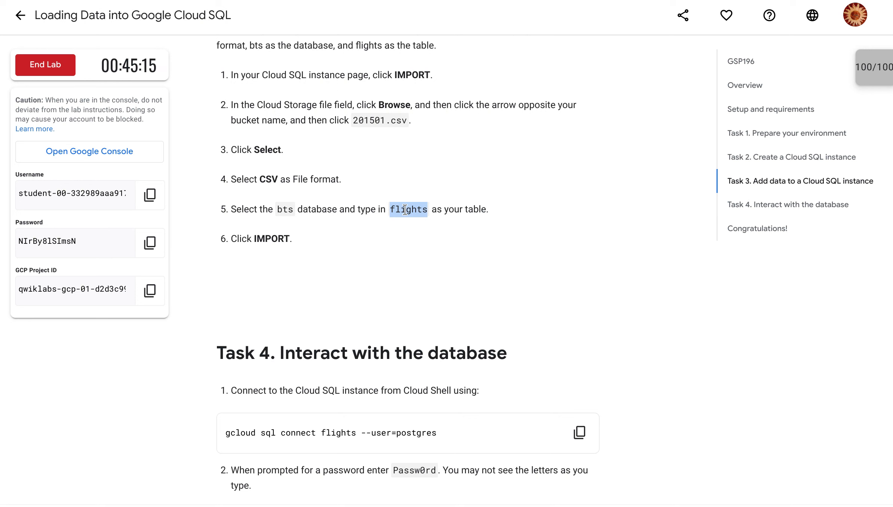
{"action": "key", "text": "alt+Tab"}
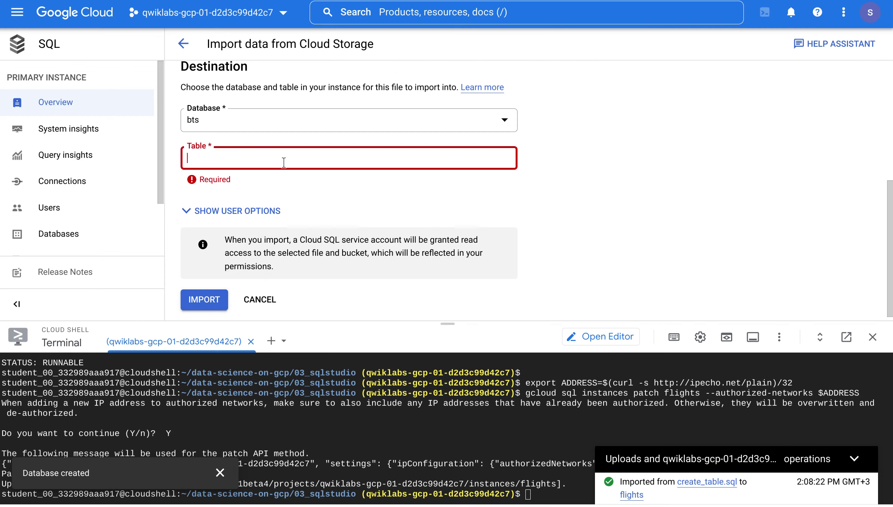
{"action": "key", "text": "ctrl+v"}
{"action": "left_click", "coordinate": [537, 181]}
{"action": "left_click", "coordinate": [210, 295]}
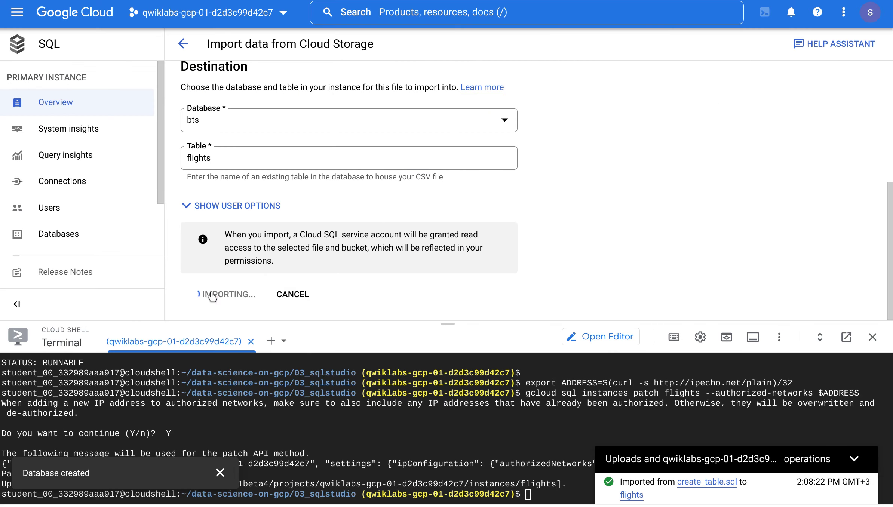
Step: Try to connect to the flights instance from Cloud Shell by running gcloud sql connect flights --user=postgres, copied from Task 4 of the lab instructions
{"action": "key", "text": "alt+Tab"}
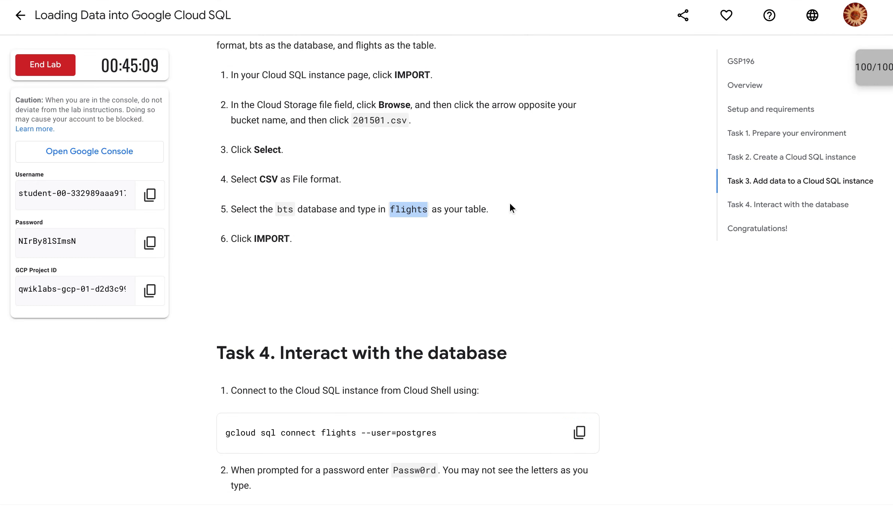
{"action": "scroll", "coordinate": [472, 200], "scroll_direction": "down", "scroll_amount": 6}
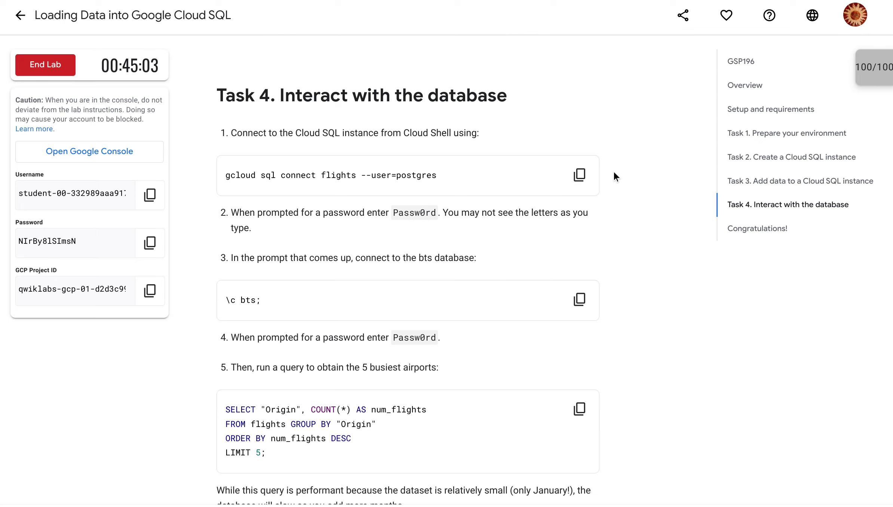
{"action": "left_click", "coordinate": [580, 175]}
{"action": "left_click", "coordinate": [579, 175]}
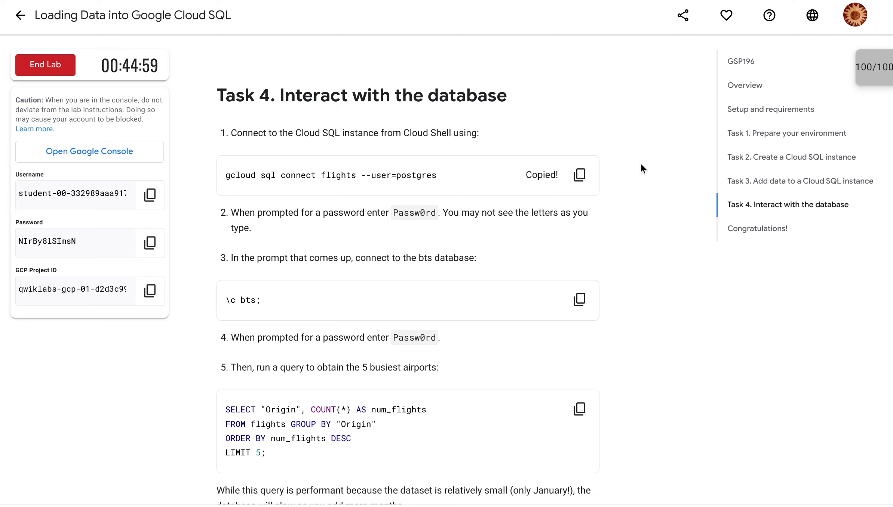
{"action": "key", "text": "alt+Tab"}
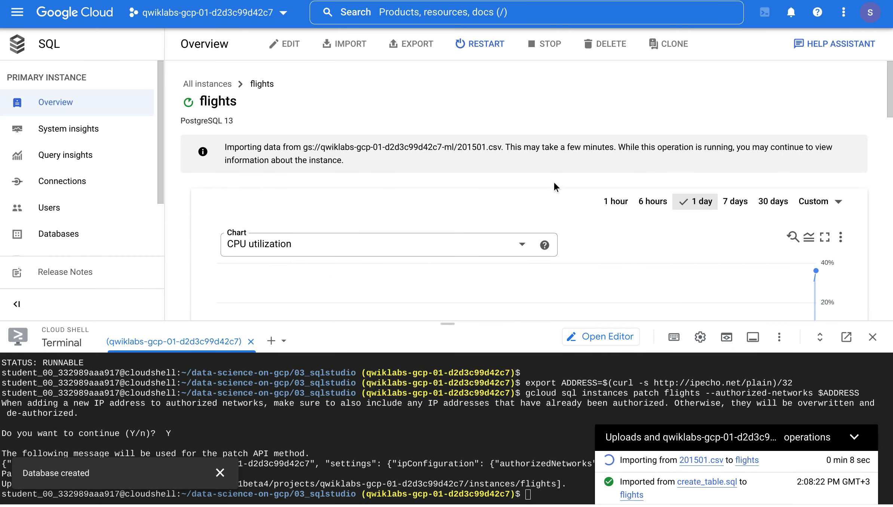
{"action": "scroll", "coordinate": [553, 181], "scroll_direction": "down", "scroll_amount": 5}
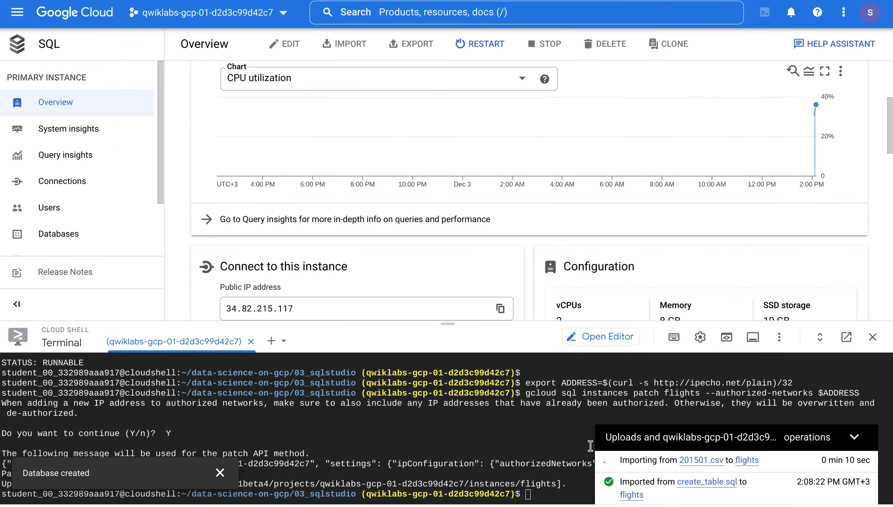
{"action": "left_click", "coordinate": [854, 437]}
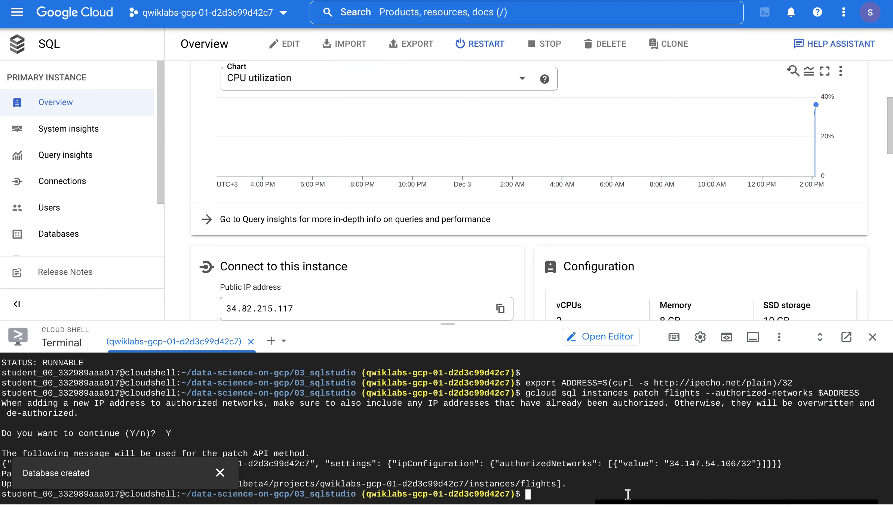
{"action": "key", "text": "ctrl+v"}
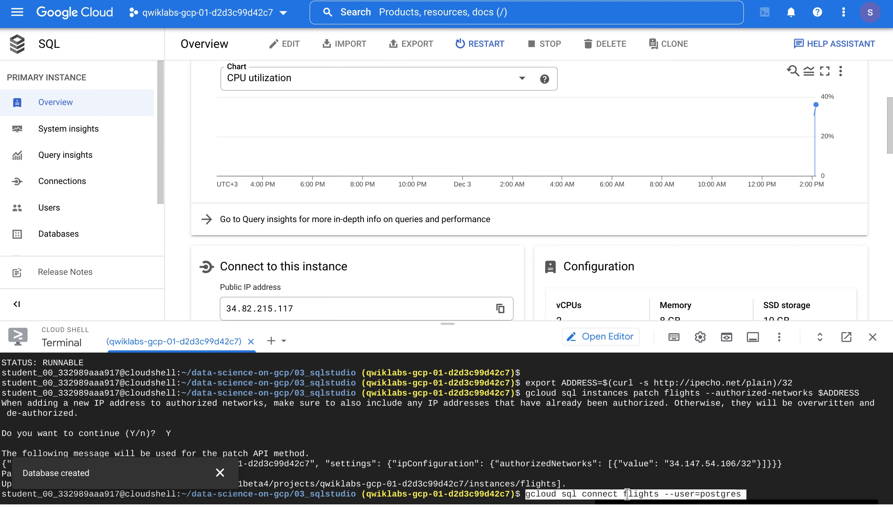
{"action": "key", "text": "Return"}
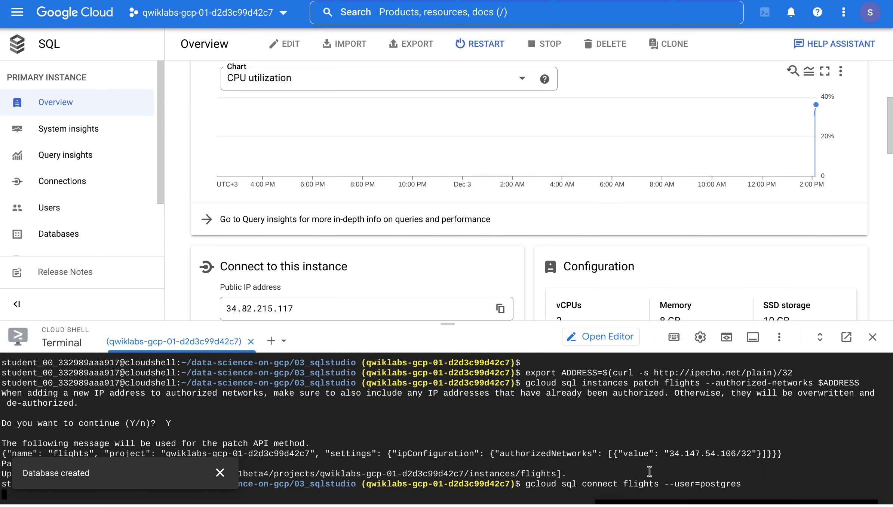
Step: Copy the postgres user's password from Task 4 of the lab instructions and return to Cloud Shell
{"action": "key", "text": "alt+Tab"}
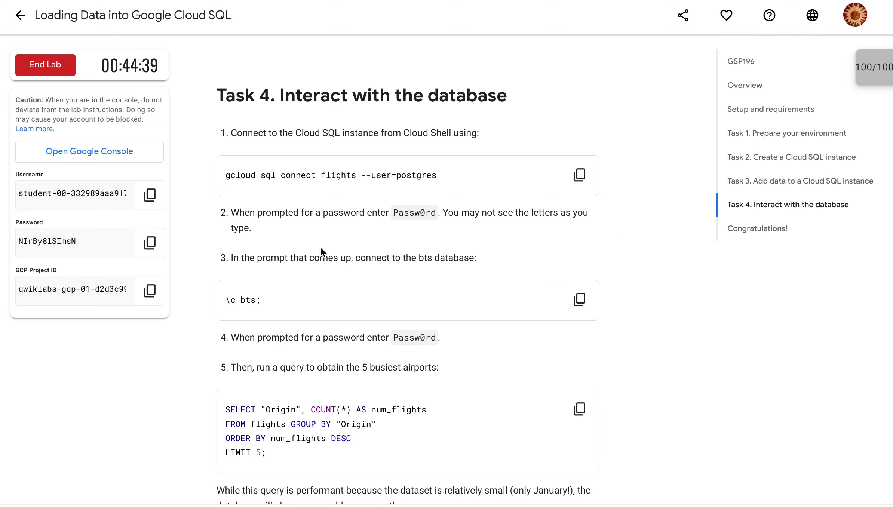
{"action": "double_click", "coordinate": [417, 212]}
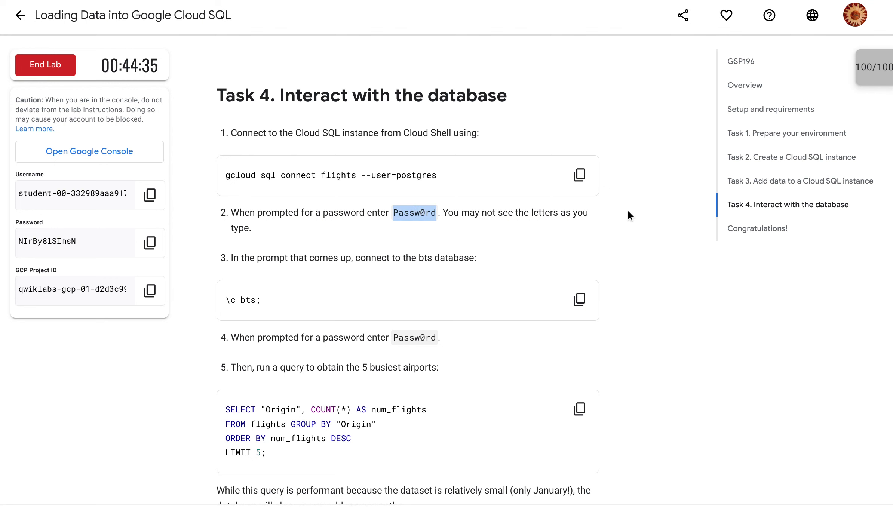
{"action": "key", "text": "alt+Tab"}
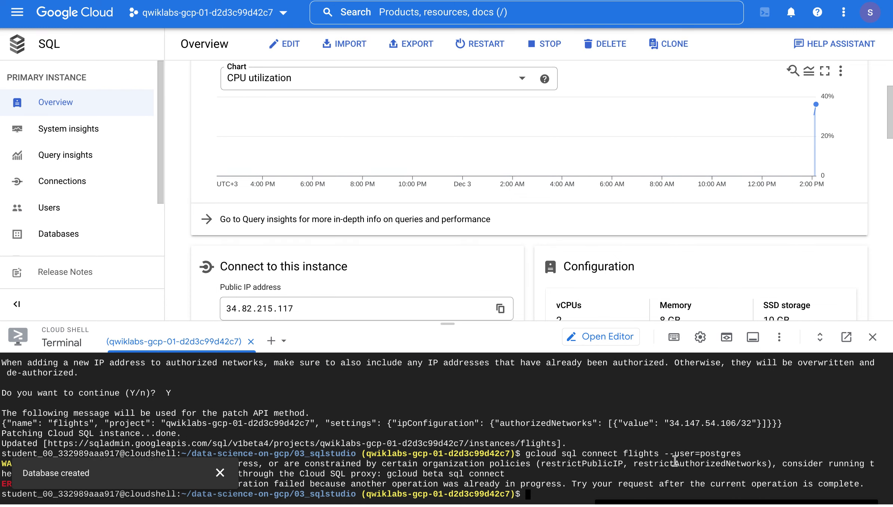
Step: Dismiss the database creation notification covering the Cloud Shell output
{"action": "key", "text": "alt+Tab"}
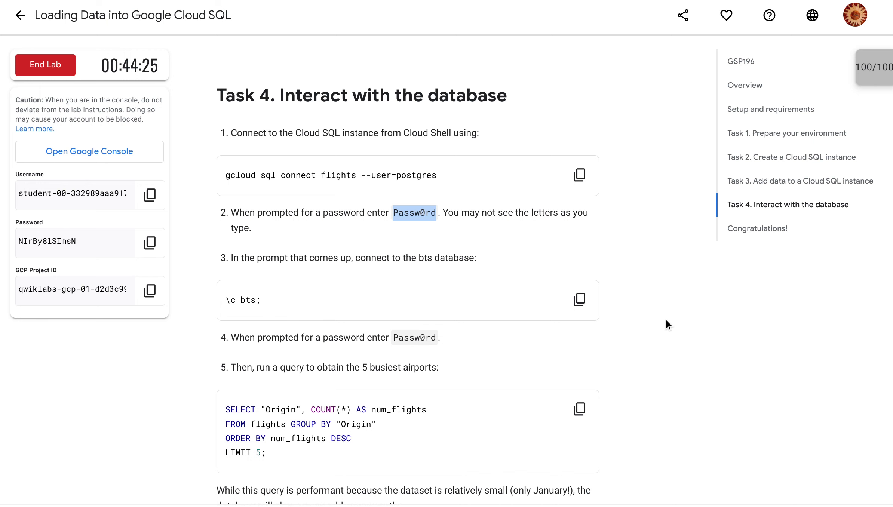
{"action": "key", "text": "alt+Tab"}
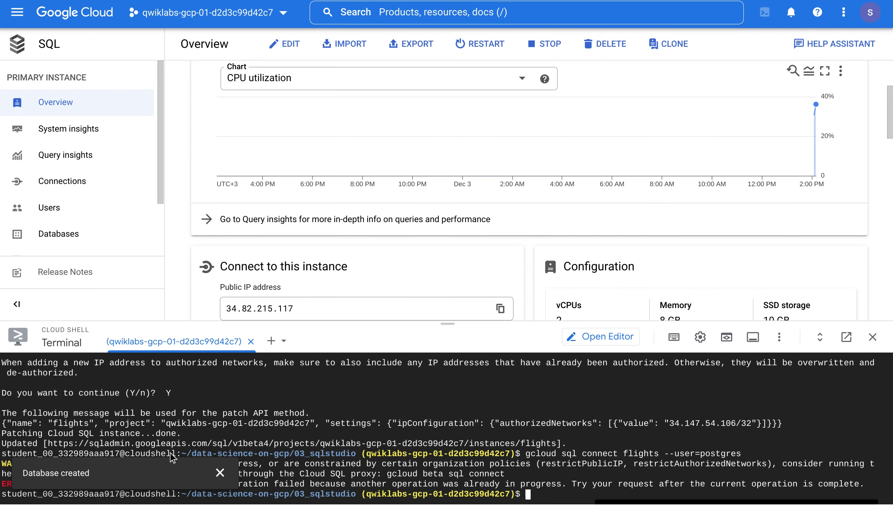
{"action": "left_click", "coordinate": [219, 473]}
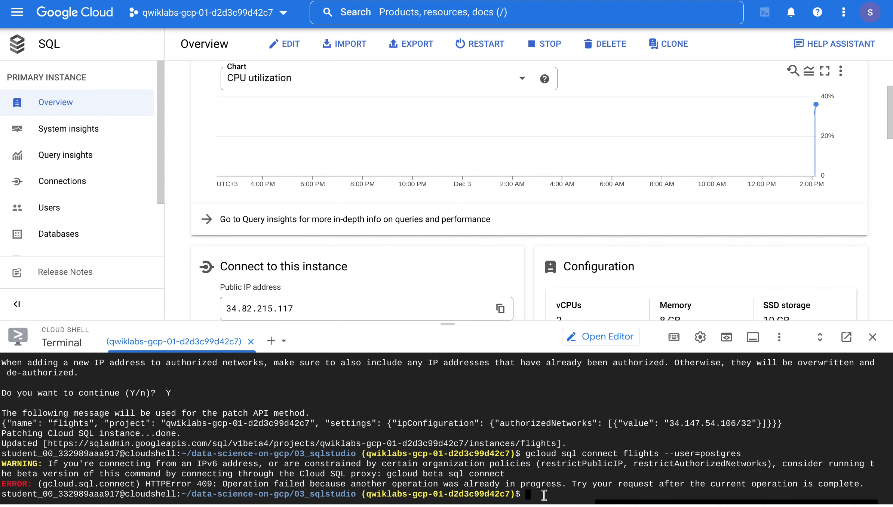
Step: Rerun the command gcloud sql connect flights --user=postgres in Cloud Shell
{"action": "key", "text": "alt+Tab"}
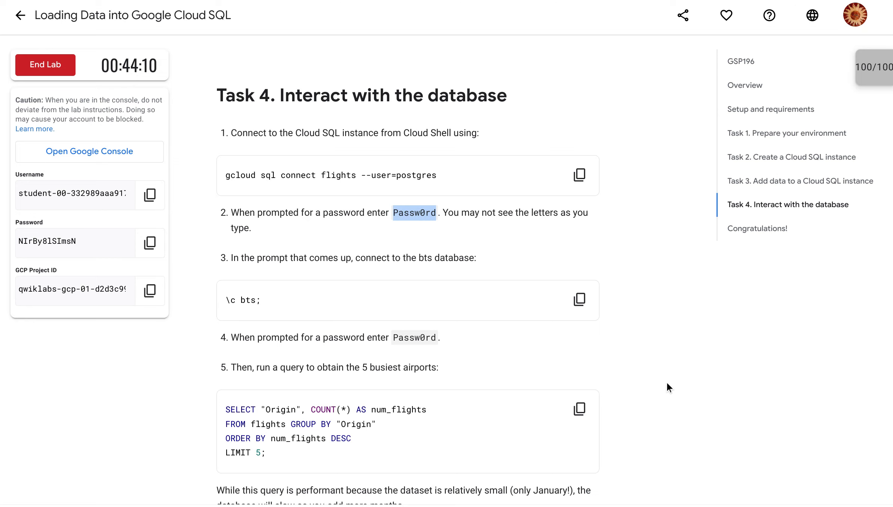
{"action": "key", "text": "alt+Tab"}
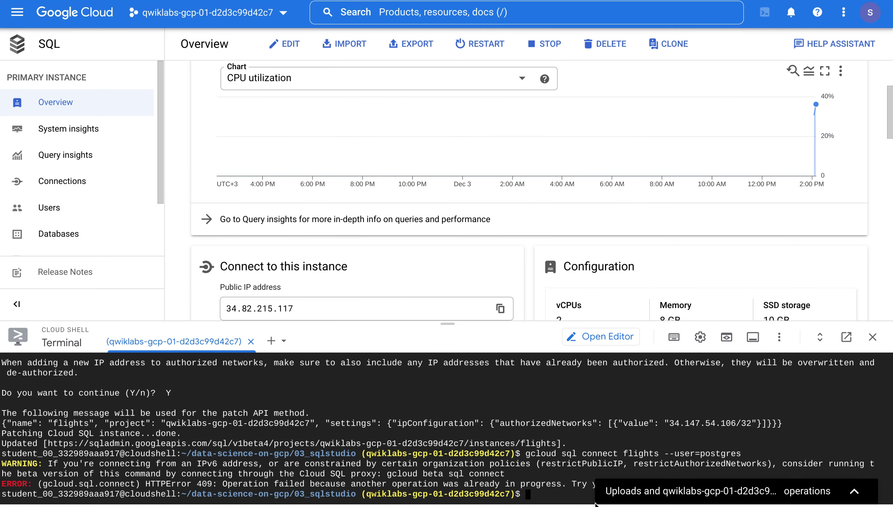
{"action": "key", "text": "Up"}
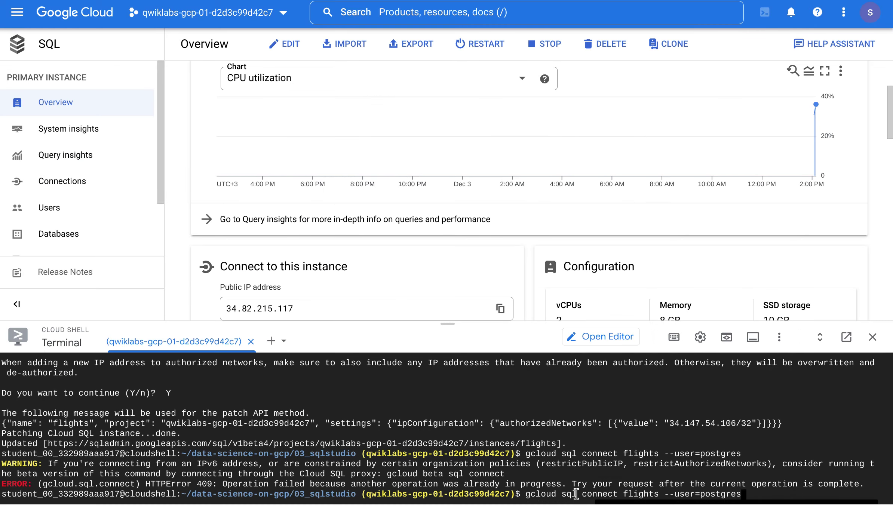
{"action": "key", "text": "Return"}
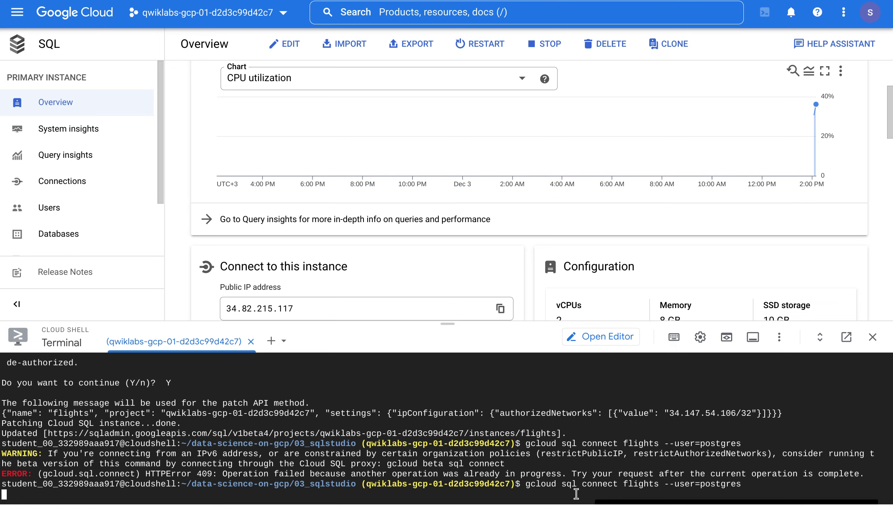